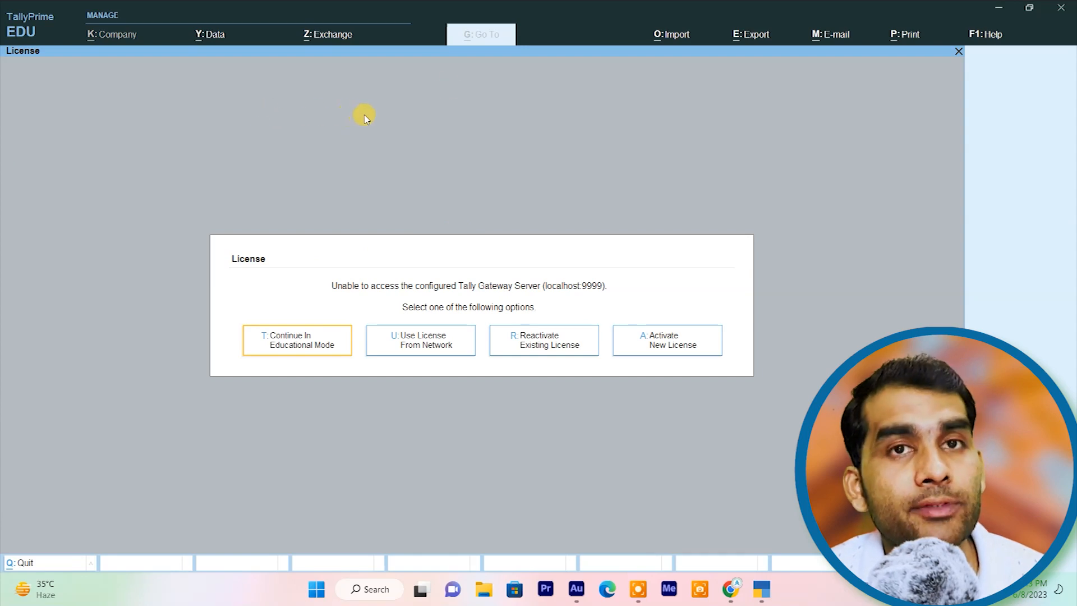
Step: Continue in educational mode and start creating a new company from the company list
left_click(294, 340)
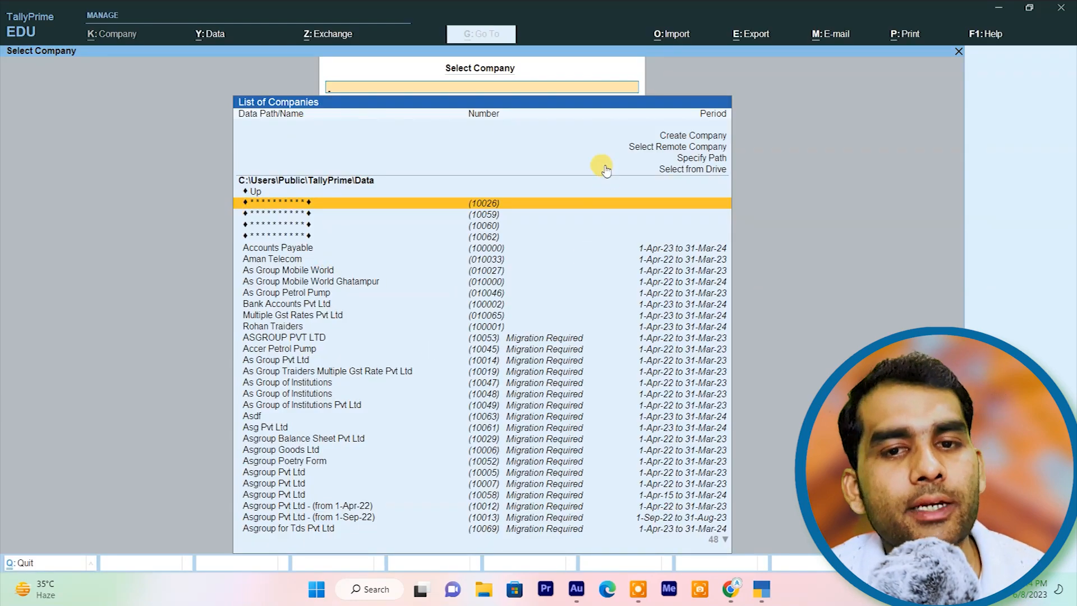
left_click(709, 138)
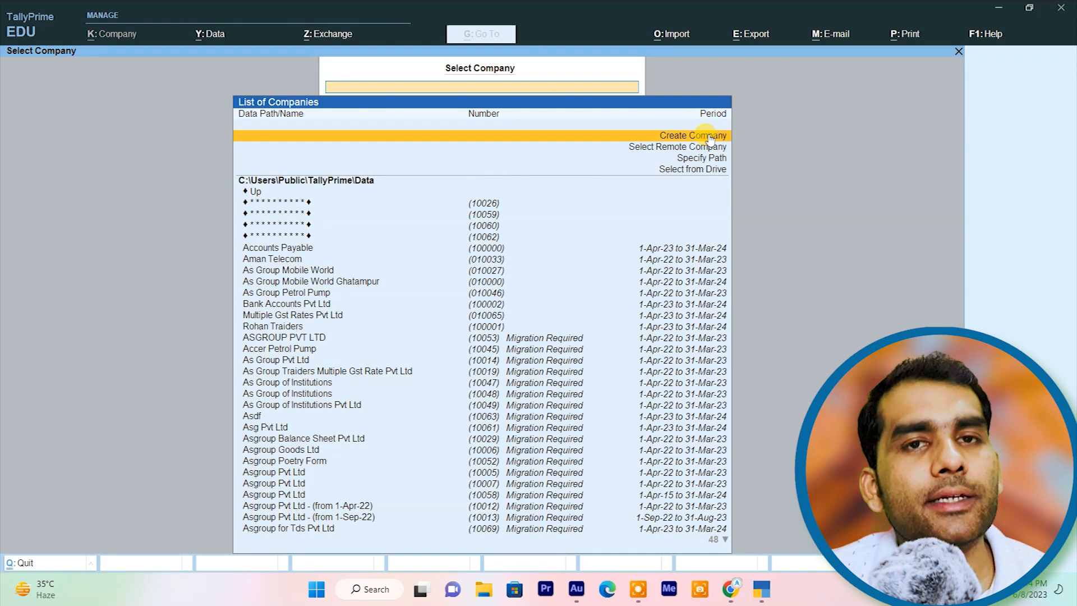
left_click(709, 138)
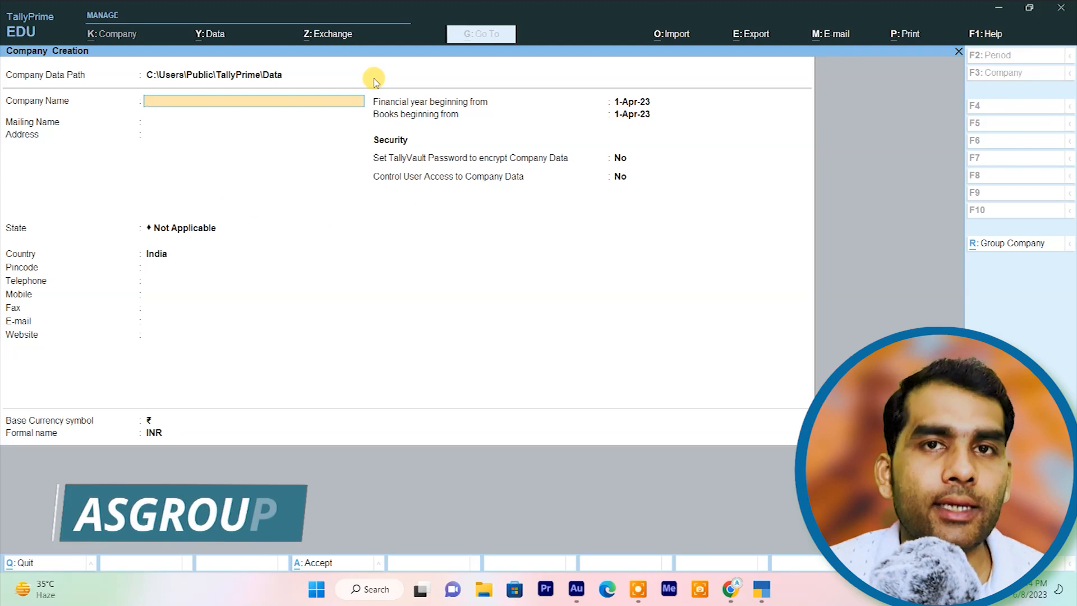
Step: Review the data folder locations and keep C:\Users\Public\TallyPrime\Data as the company data path
left_click(265, 80)
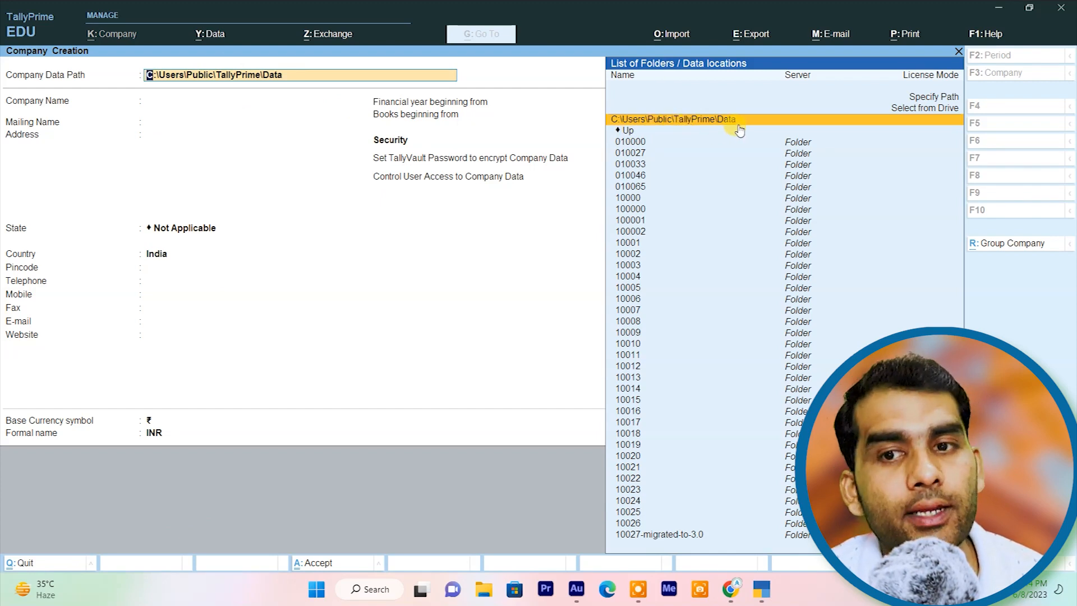
left_click(728, 175)
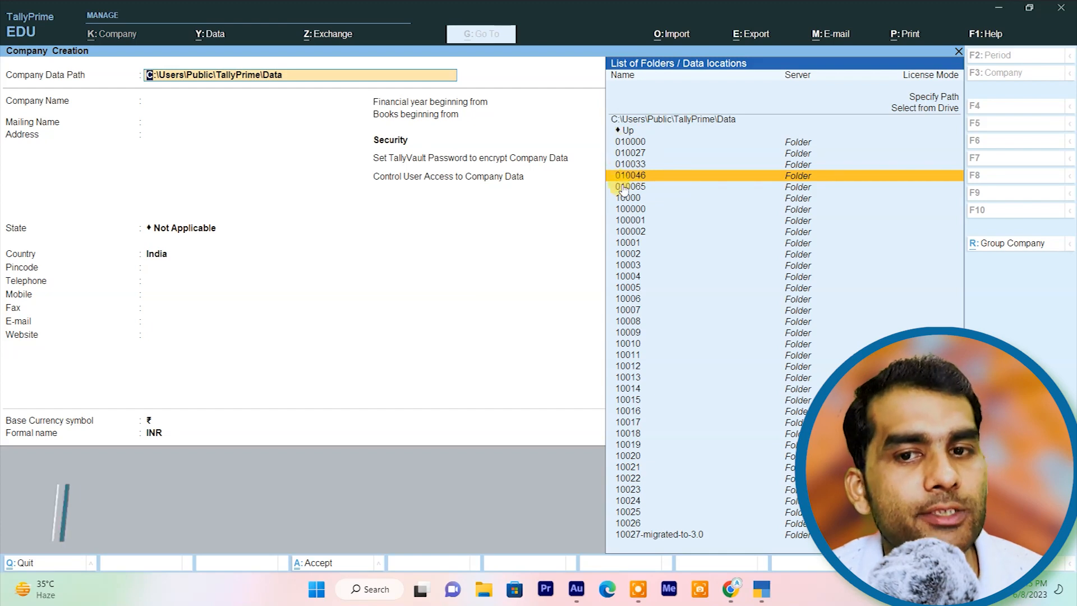
left_click(655, 120)
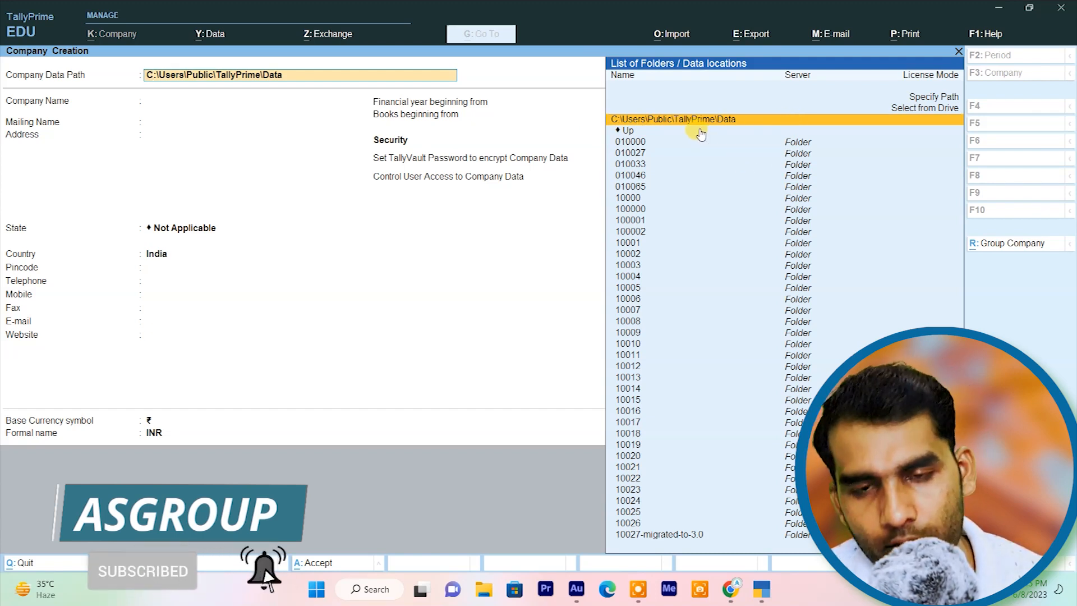
key("Return")
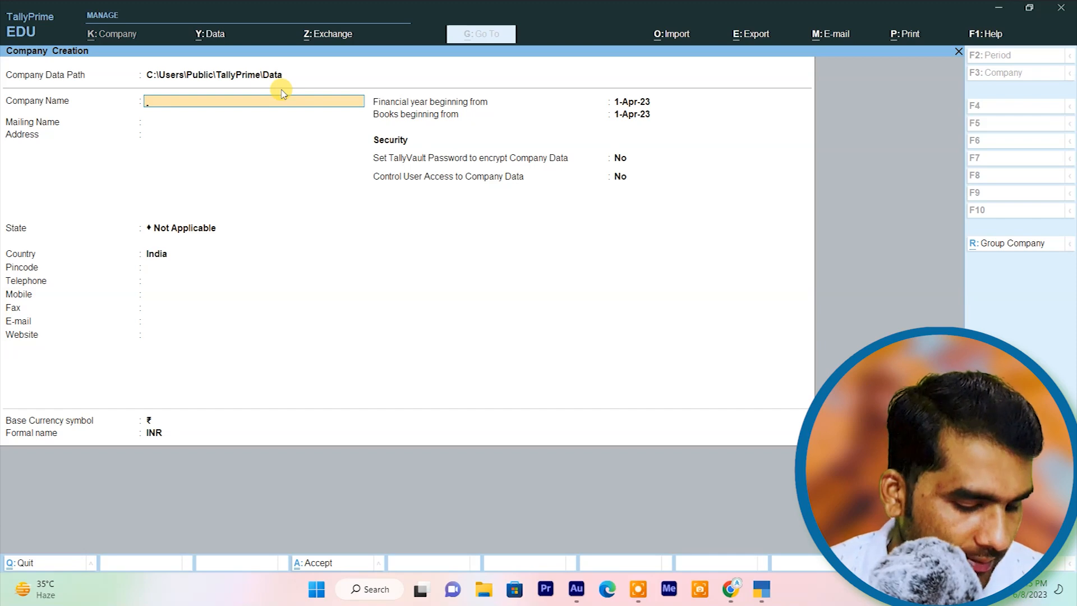
Step: Name the company Asgroup Pvt Ltd 3.0 and keep the same text as its mailing name
type("Asgrou")
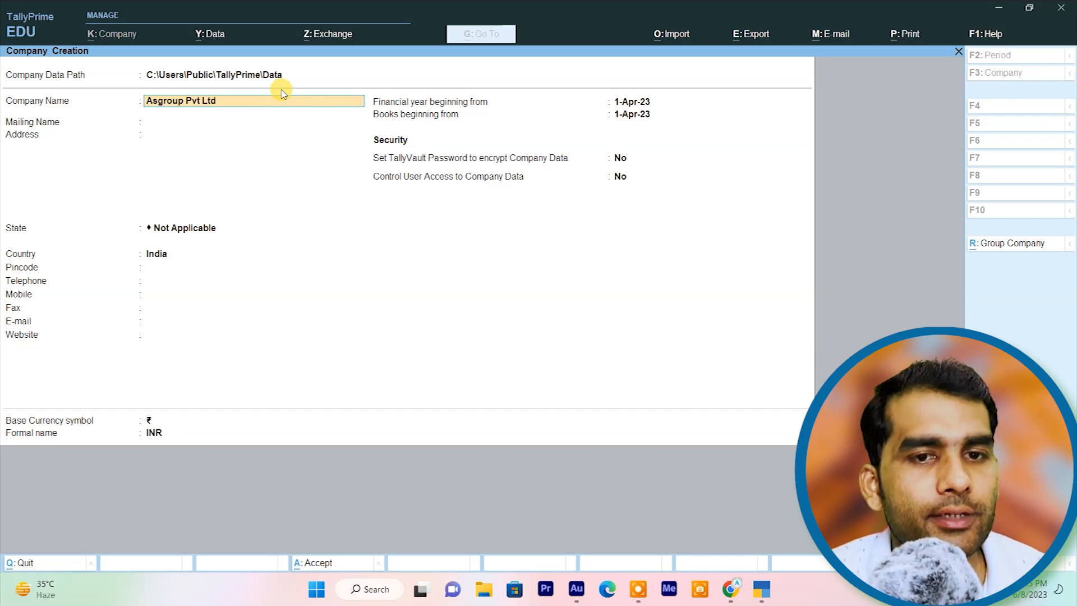
type("p Pvt Ltd")
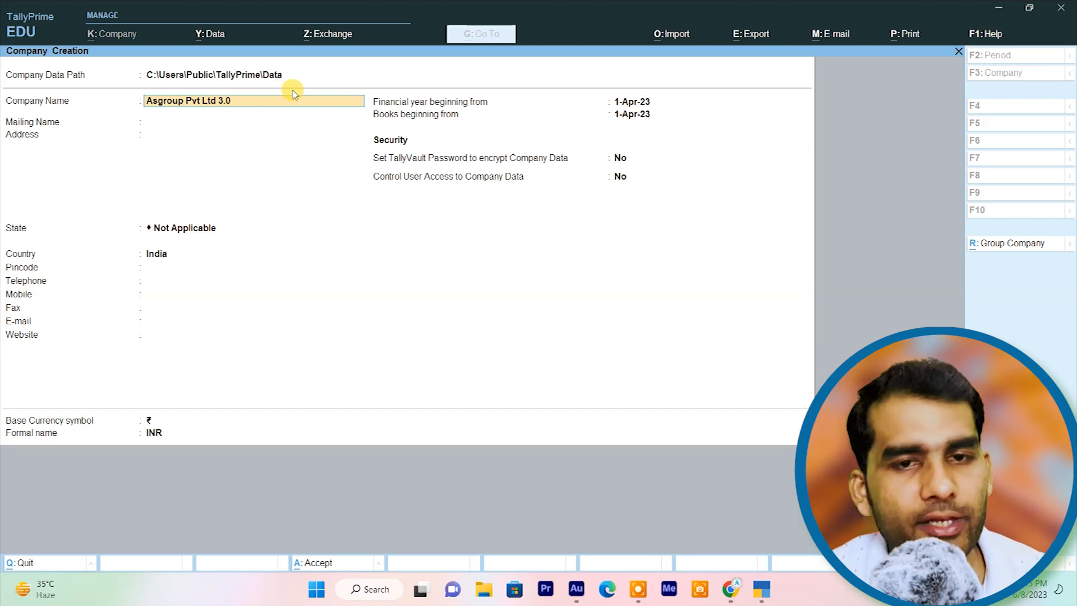
key("Return")
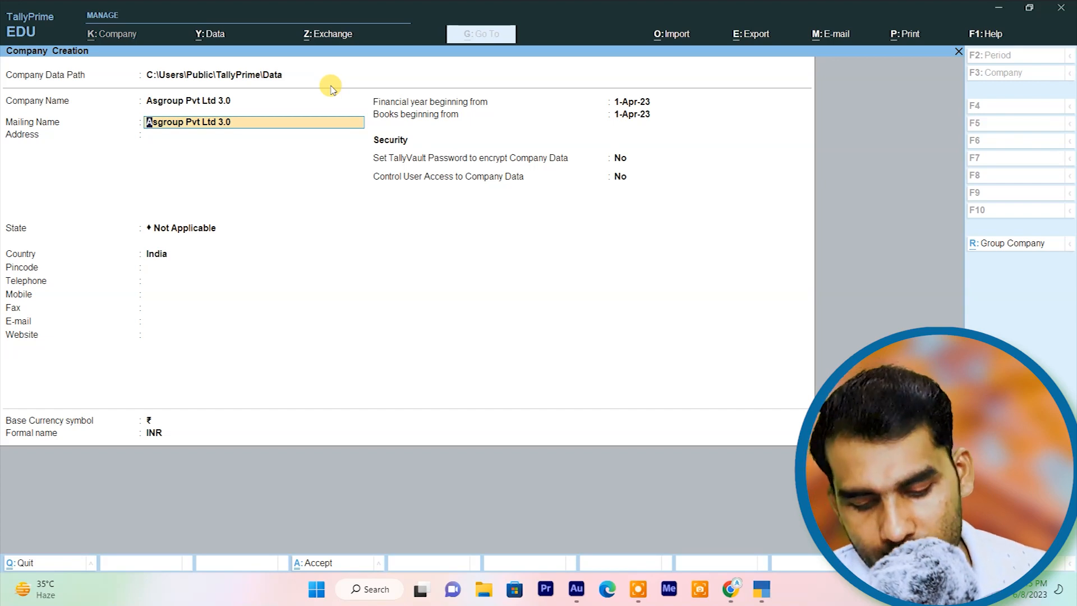
key("Return")
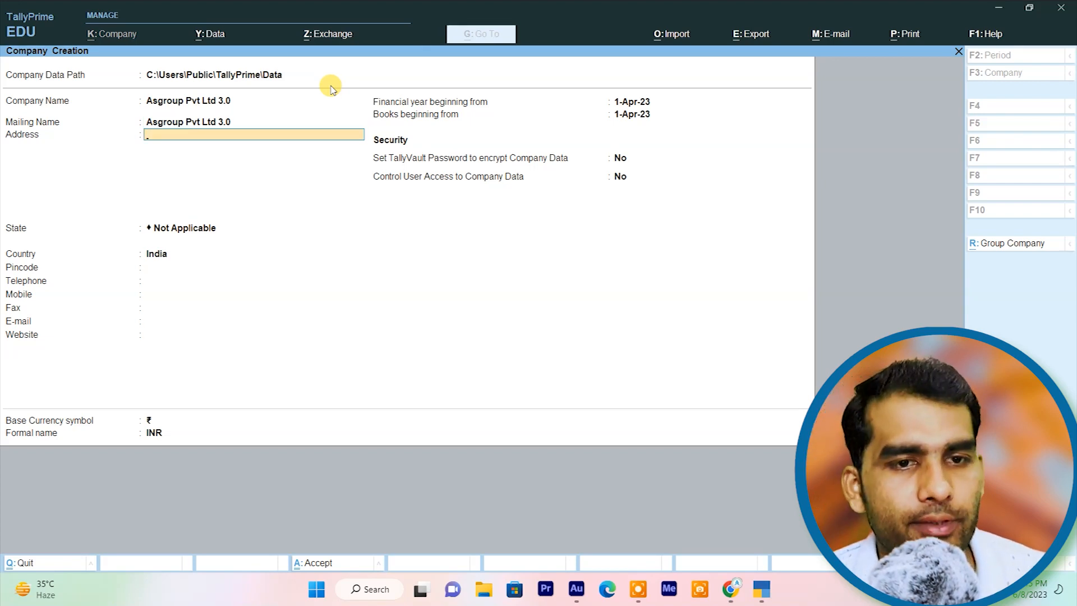
Step: Fill in the company's address on two lines
type("Ghatampur Kanpur")
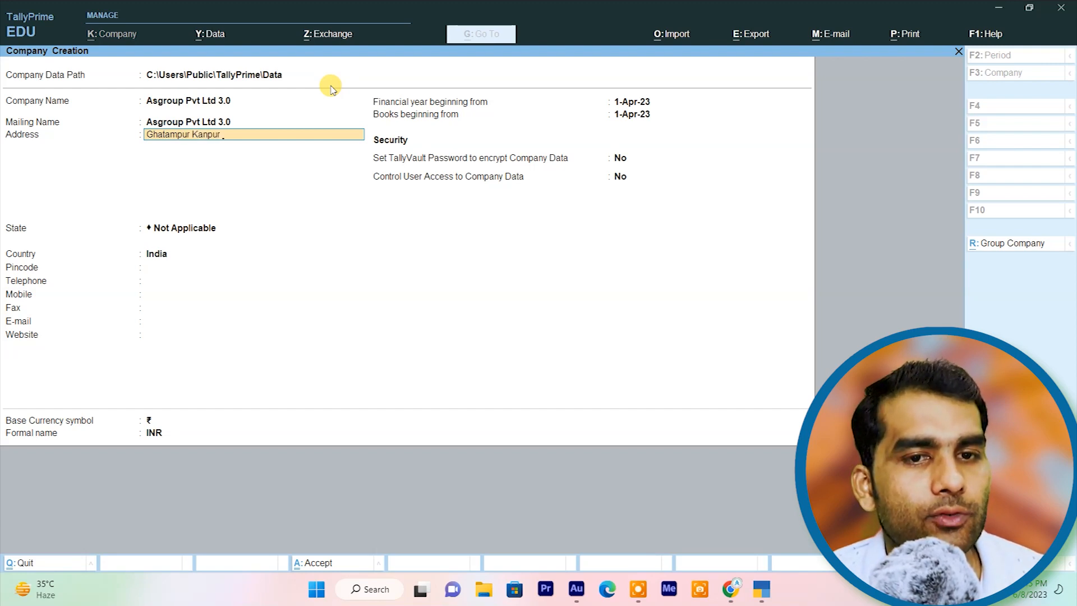
key("Return")
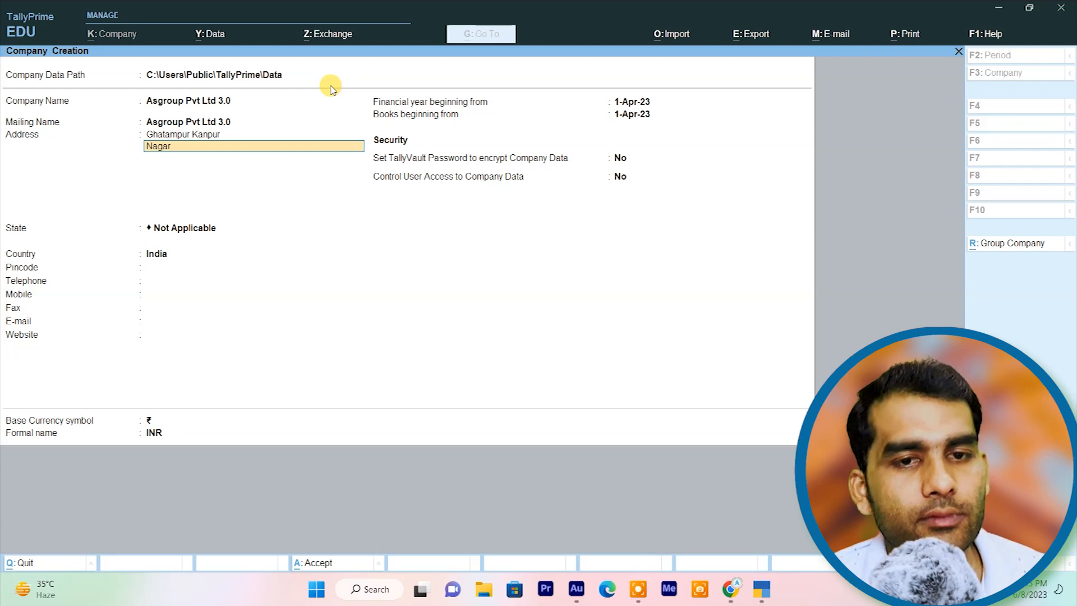
key("Return")
key("Return")
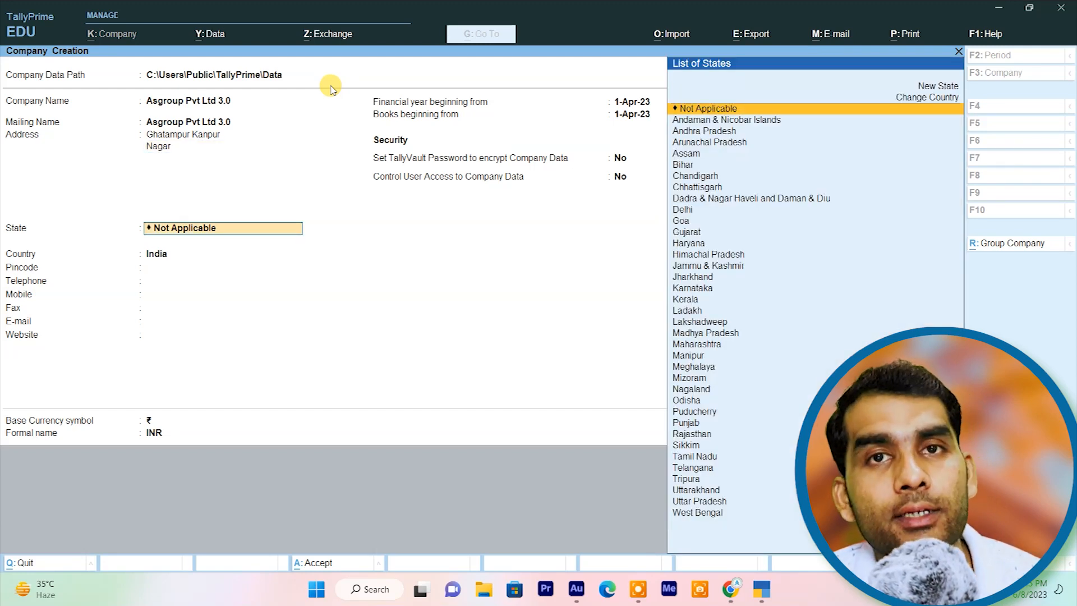
Step: Set the company's state to Uttar Pradesh
key("BackSpace")
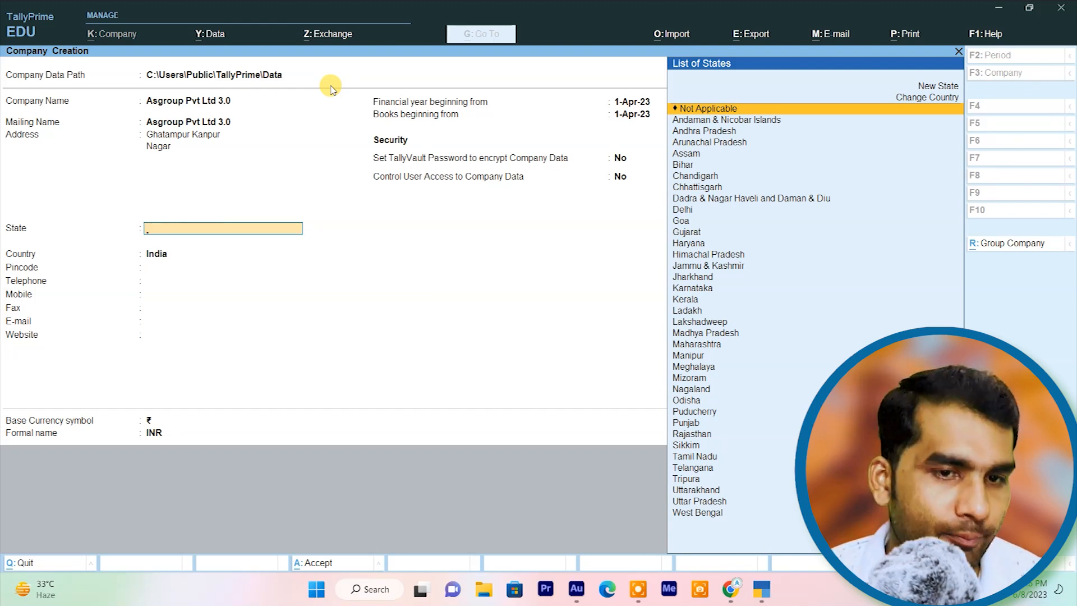
type("U")
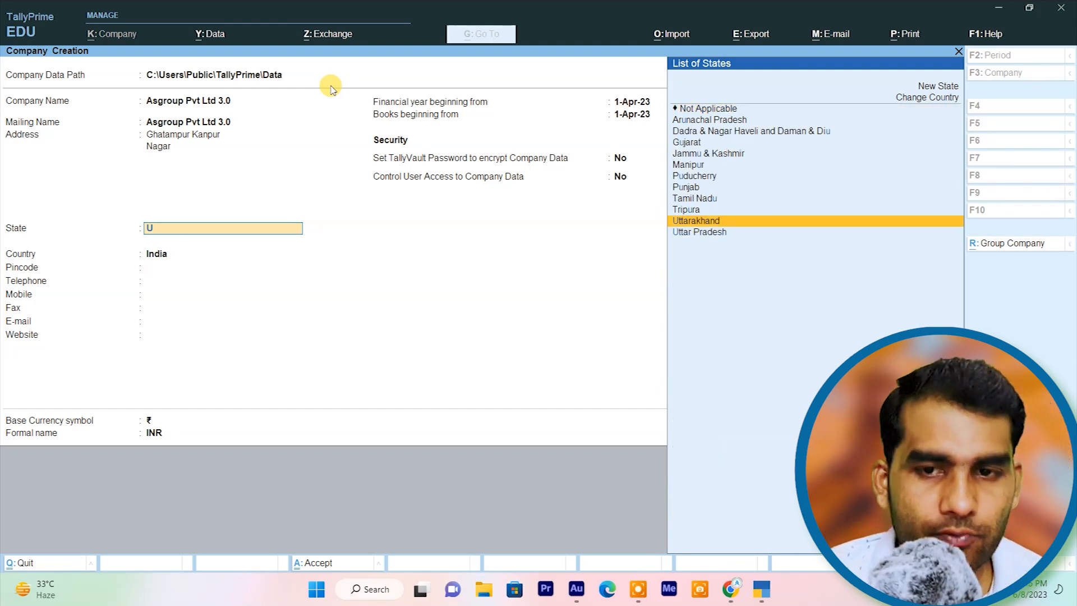
key("Down")
key("Down")
key("Return")
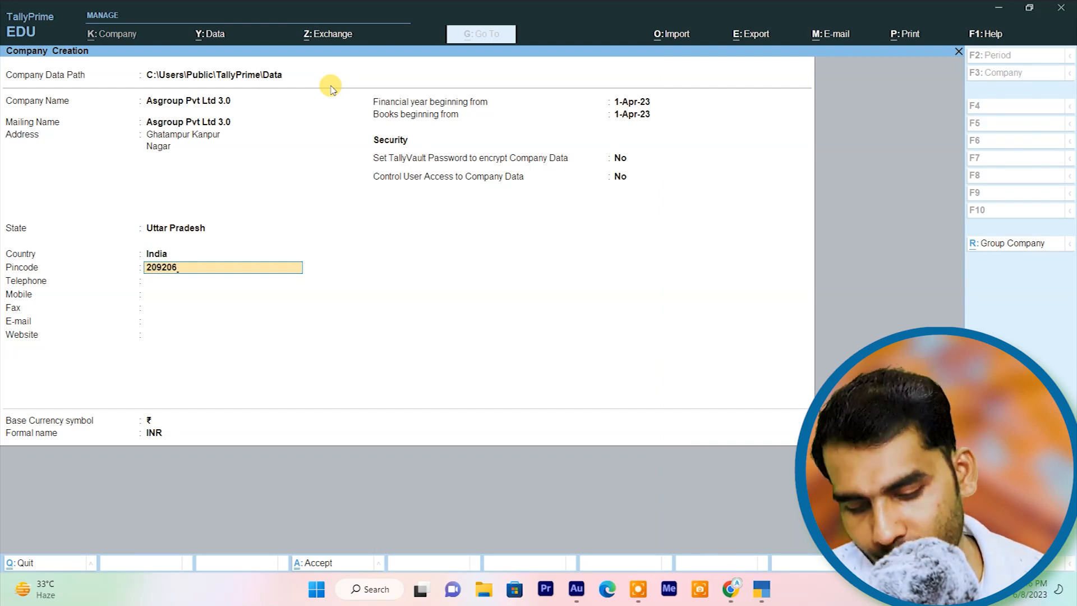
Step: Enter the company's pincode and leave the telephone, mobile, fax, e-mail and website fields blank
key("Return")
key("Return")
key("Return")
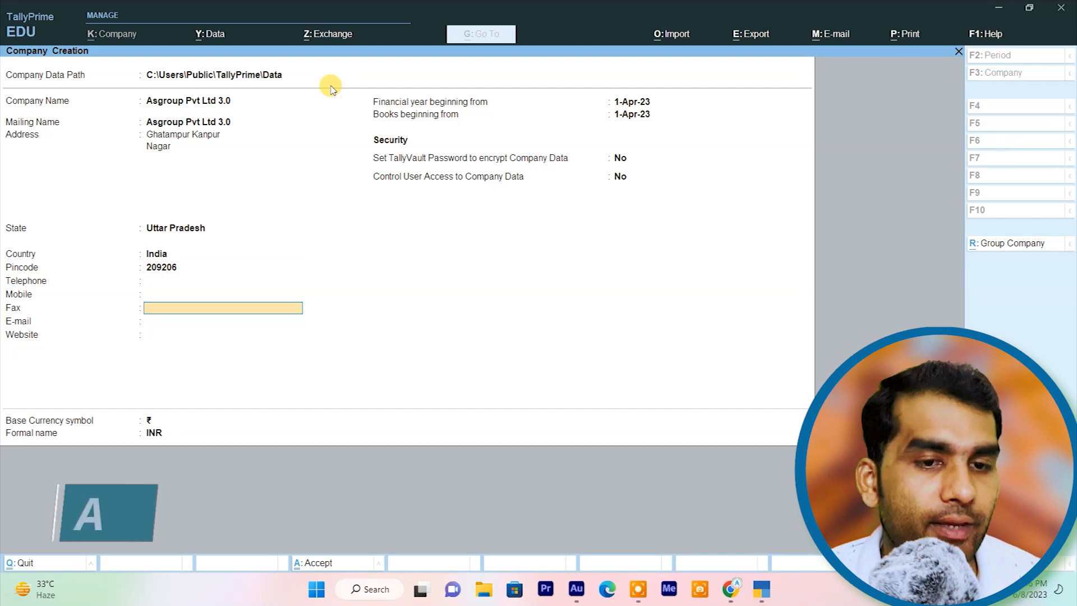
key("Return")
key("Return")
key("Return")
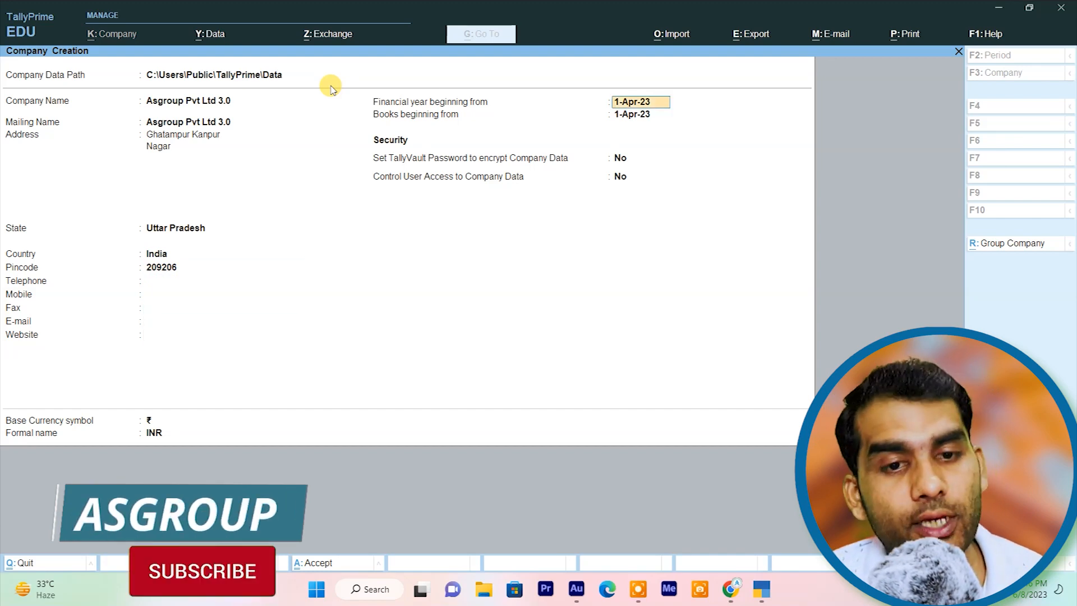
Step: Keep the financial year and books beginning from 1-Apr-23, with the TallyVault password option set to No
key("Return")
key("Return")
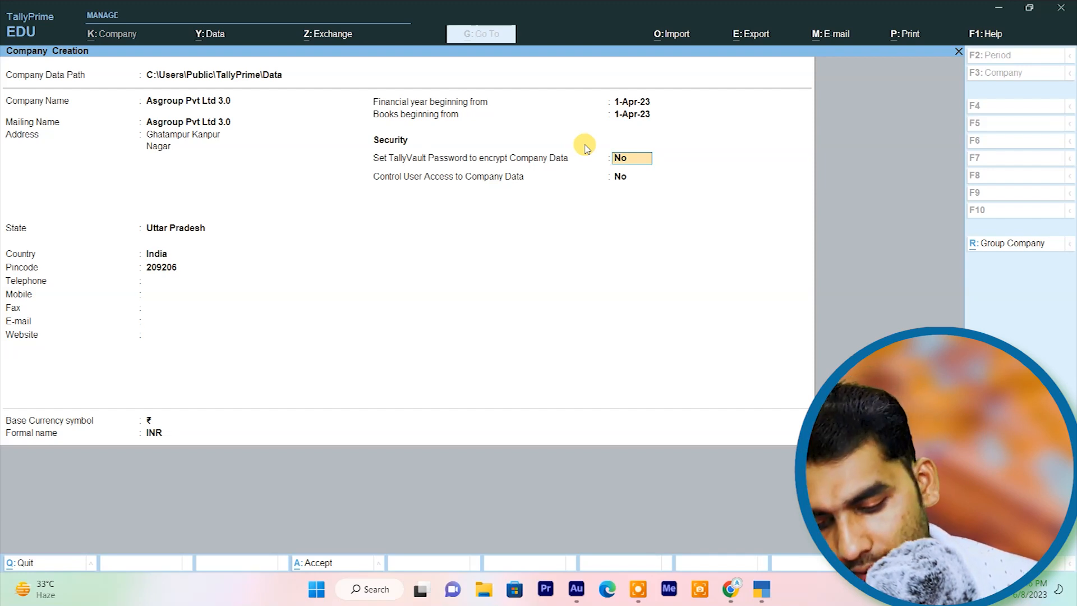
key("Return")
type("y")
key("Return")
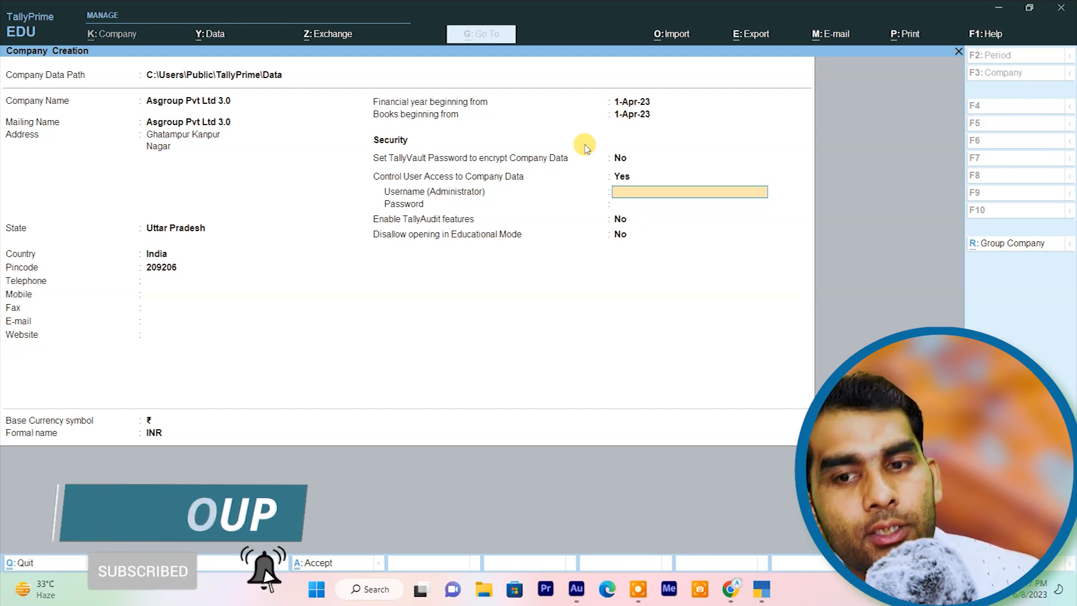
key("BackSpace")
key("n")
key("Return")
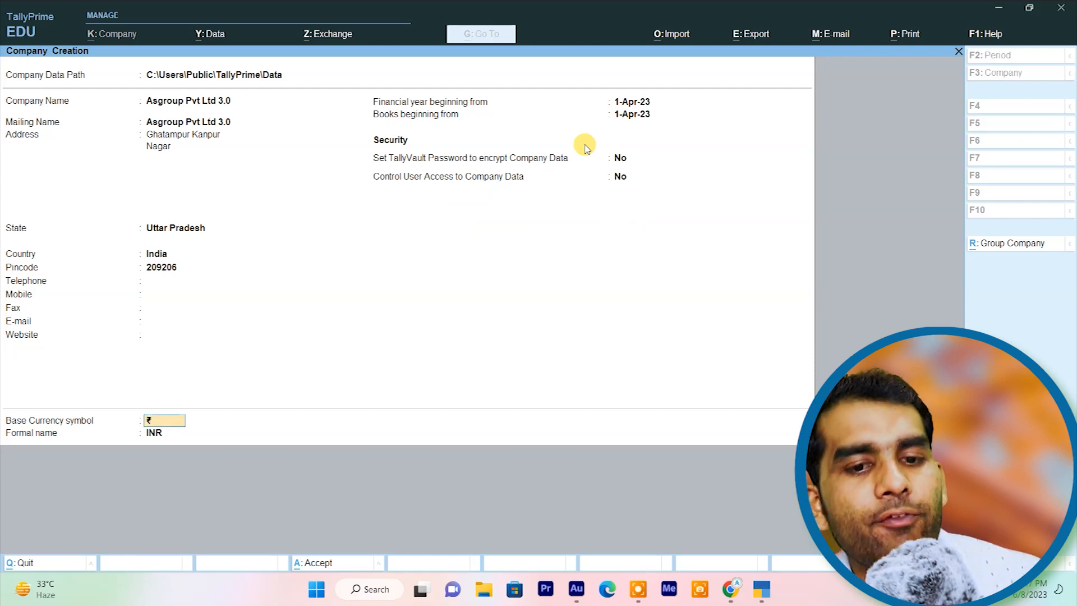
Step: Save the new company with ₹ and INR as its base currency
key("ctrl")
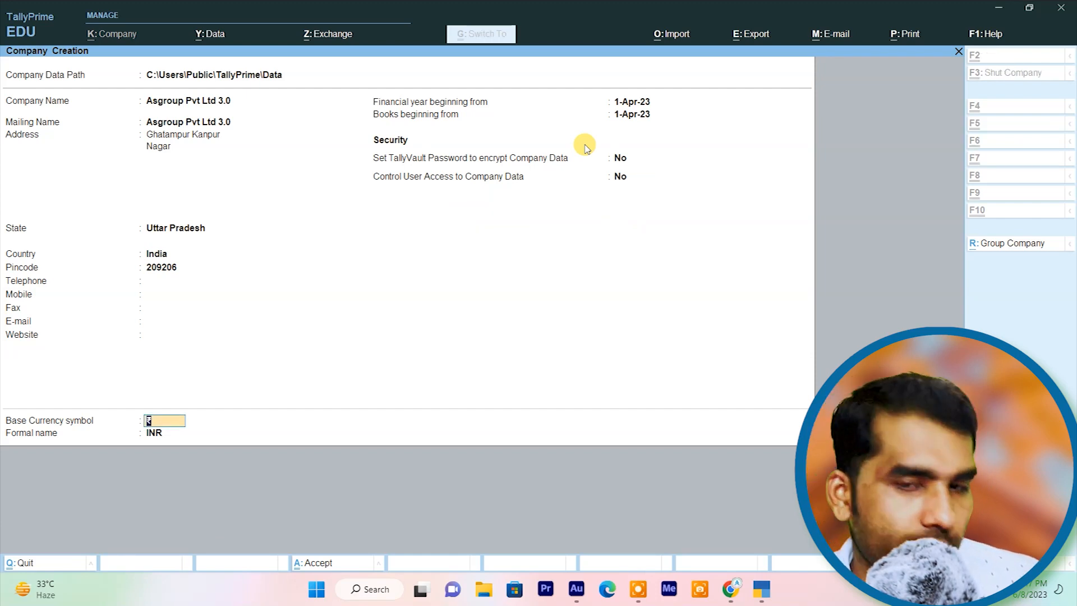
key("ctrl+a")
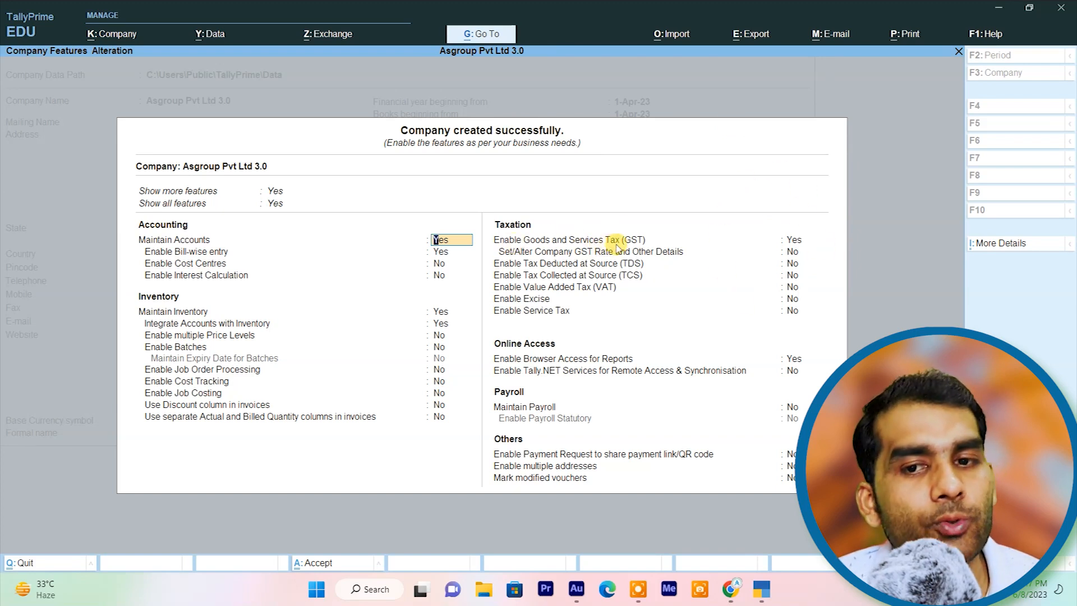
Step: Keep GST enabled and set the GST registration to Uttar Pradesh, Regular type, with Assessee of Other Territory at No
left_click(797, 240)
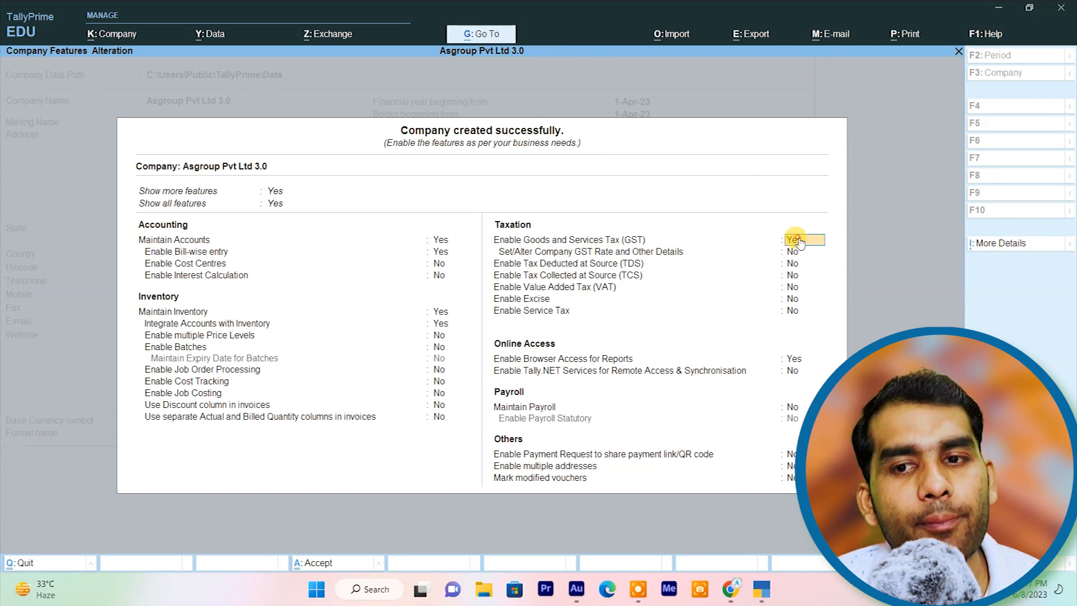
key("Return")
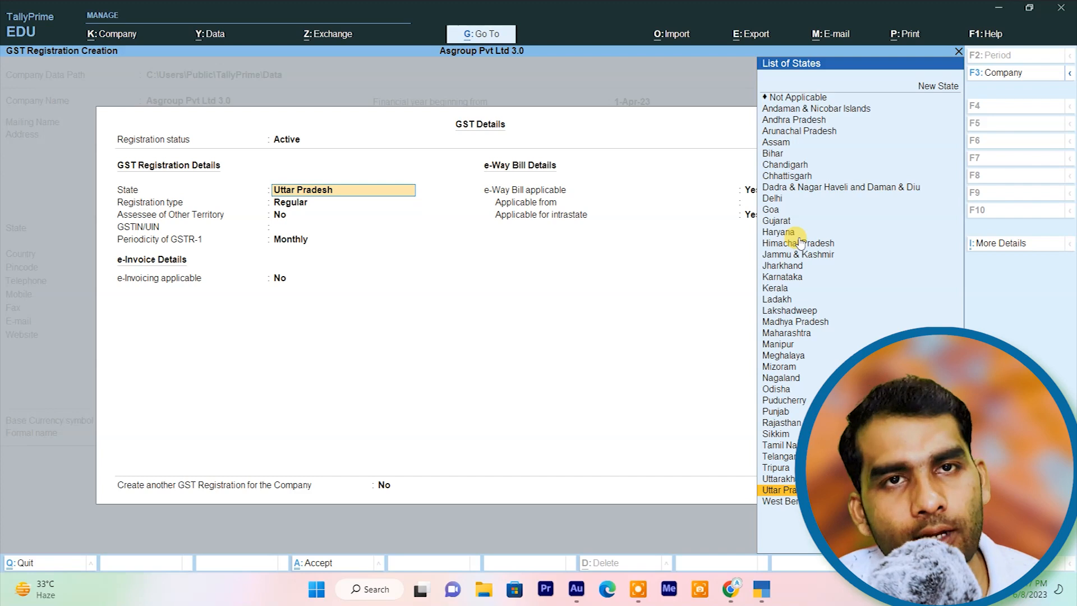
key("Return")
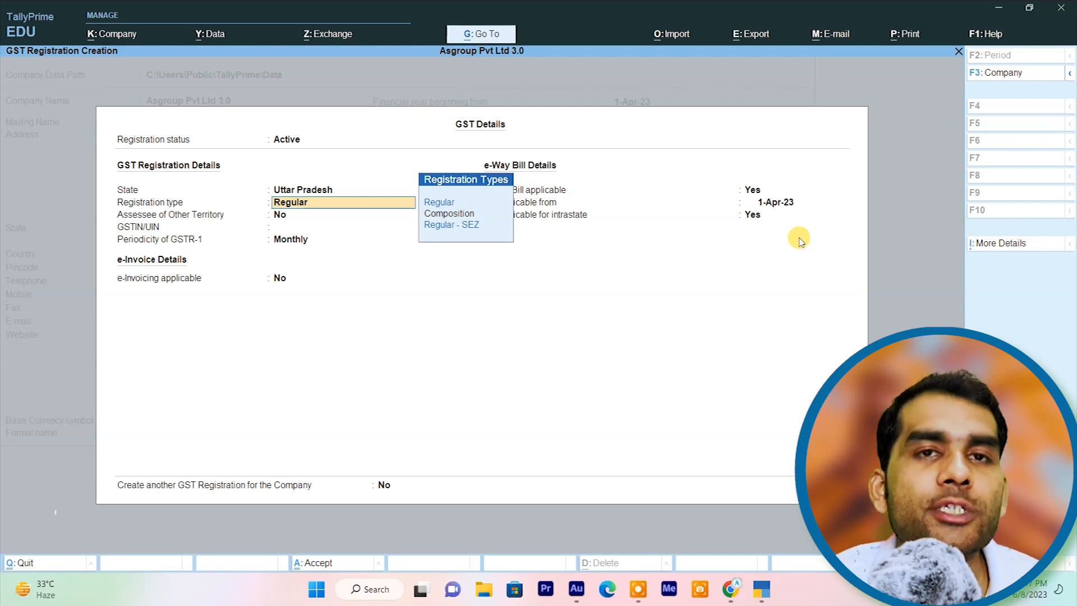
key("Down")
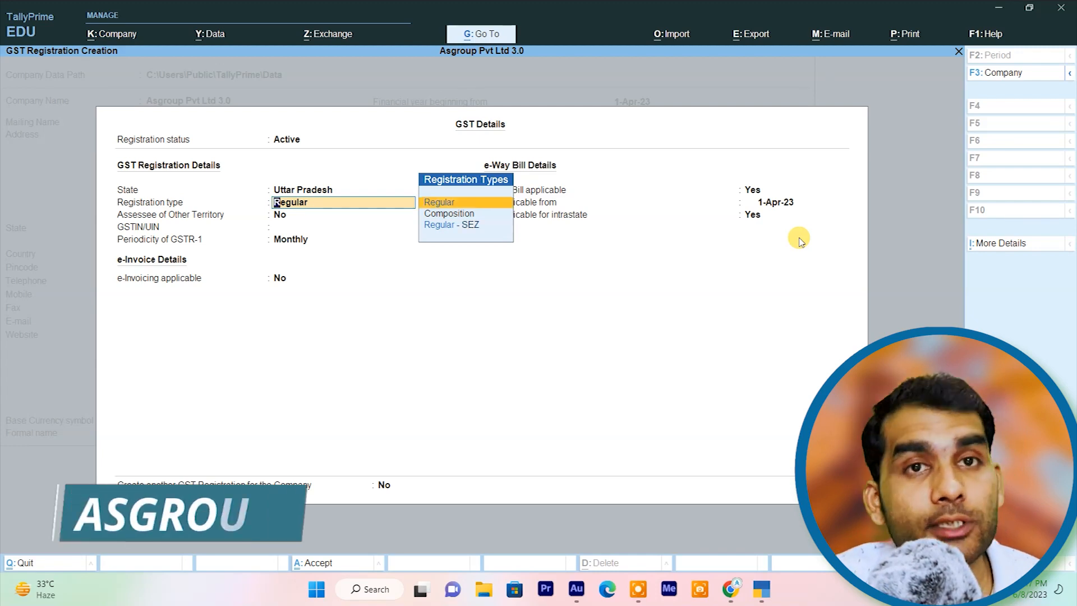
key("Return")
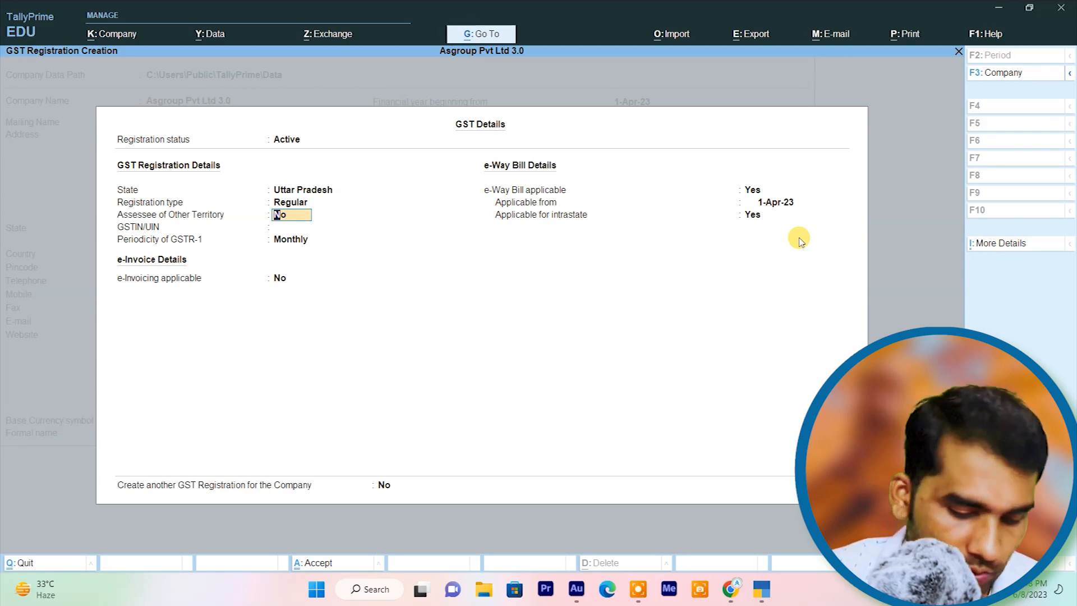
key("Return")
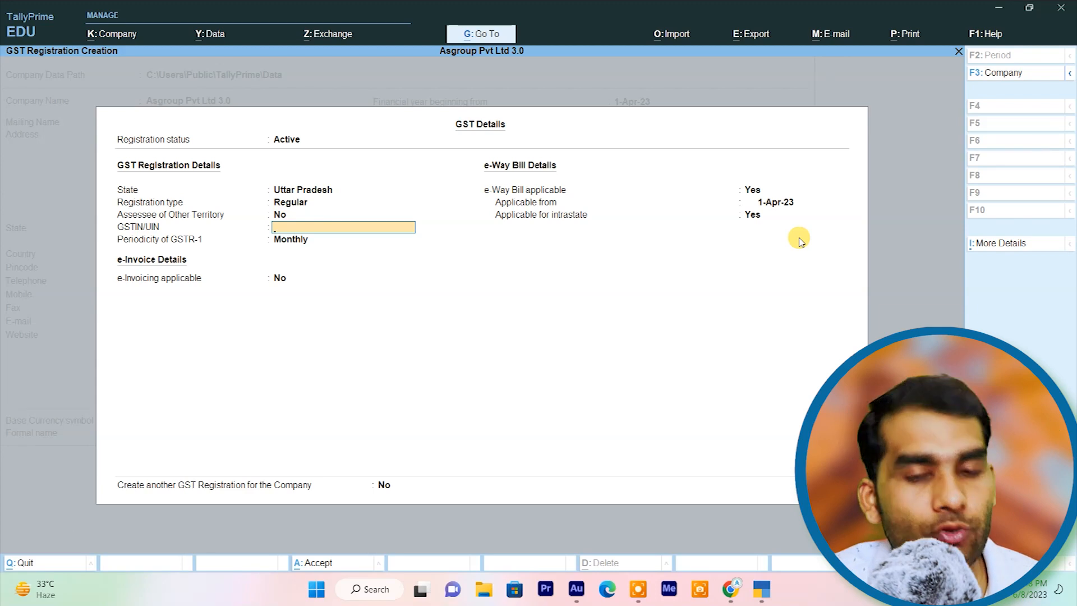
Step: Enter the company's GSTIN/UIN and keep the GSTR-1 periodicity as Monthly
type("5657657654")
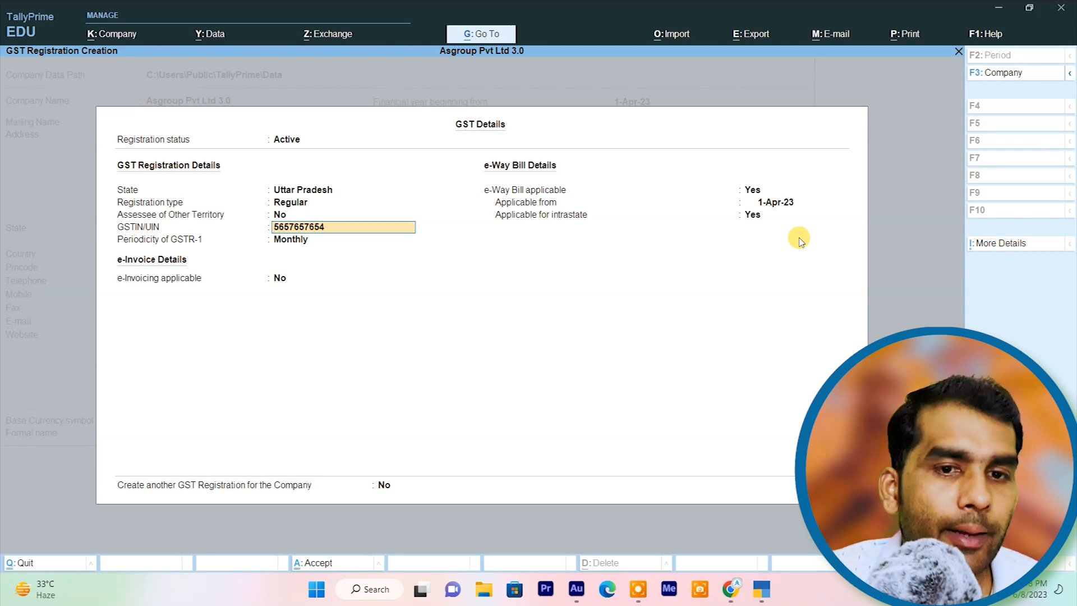
type("57")
key("Return")
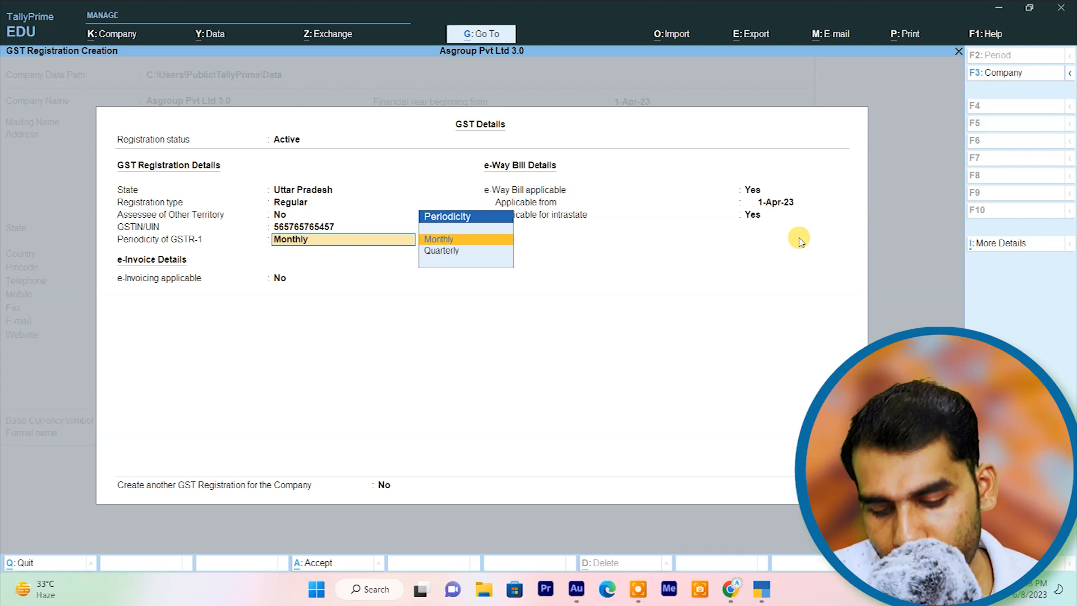
key("Return")
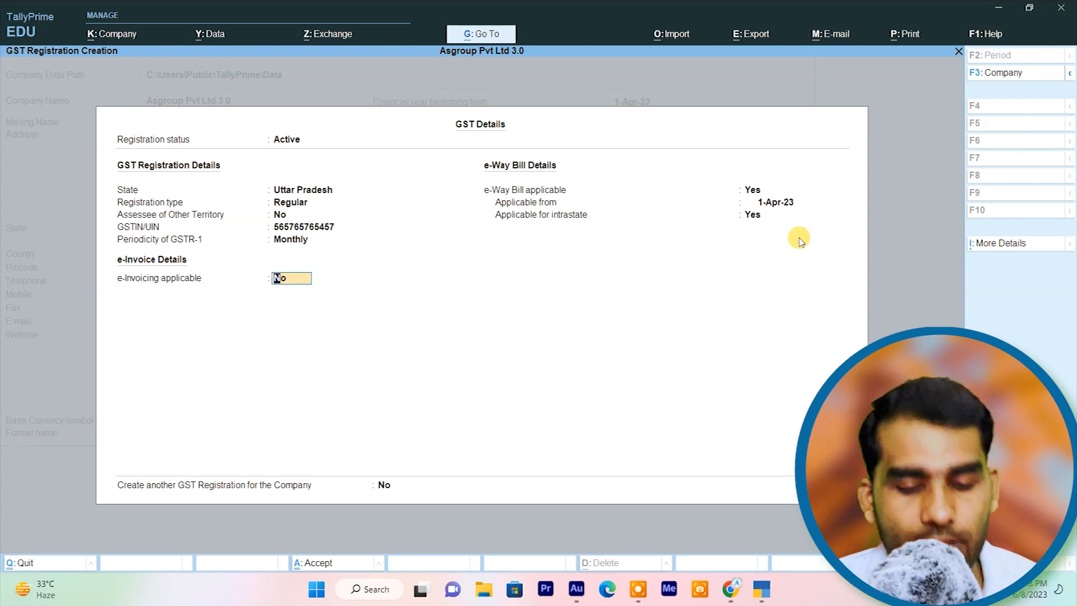
Step: Keep e-invoicing at No and e-Way Bill applicable from 1-Apr-23, including intrastate, and save the GST registration
key("Return")
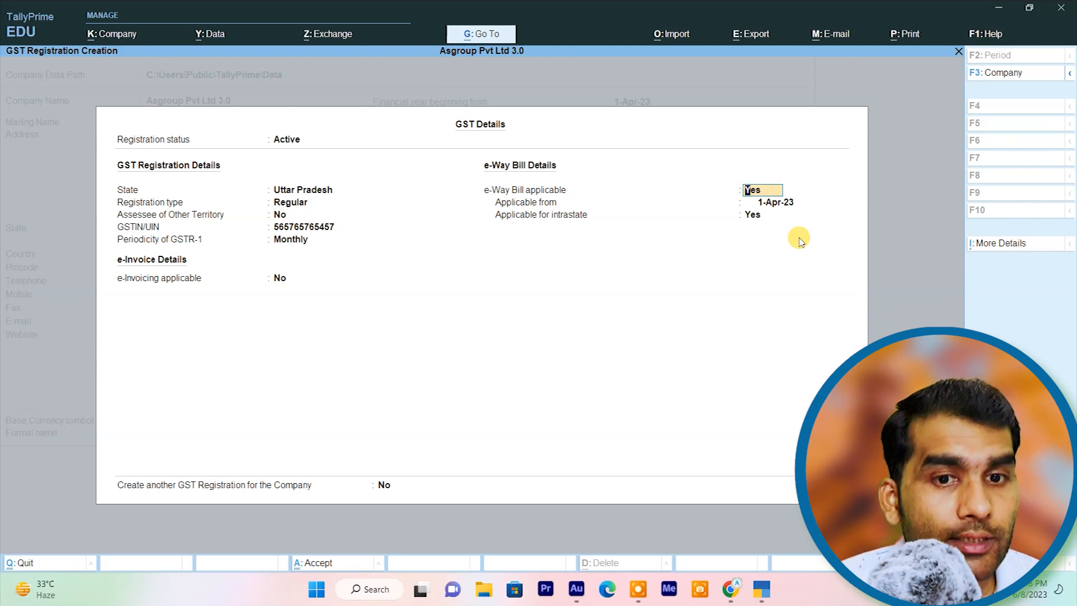
key("Return")
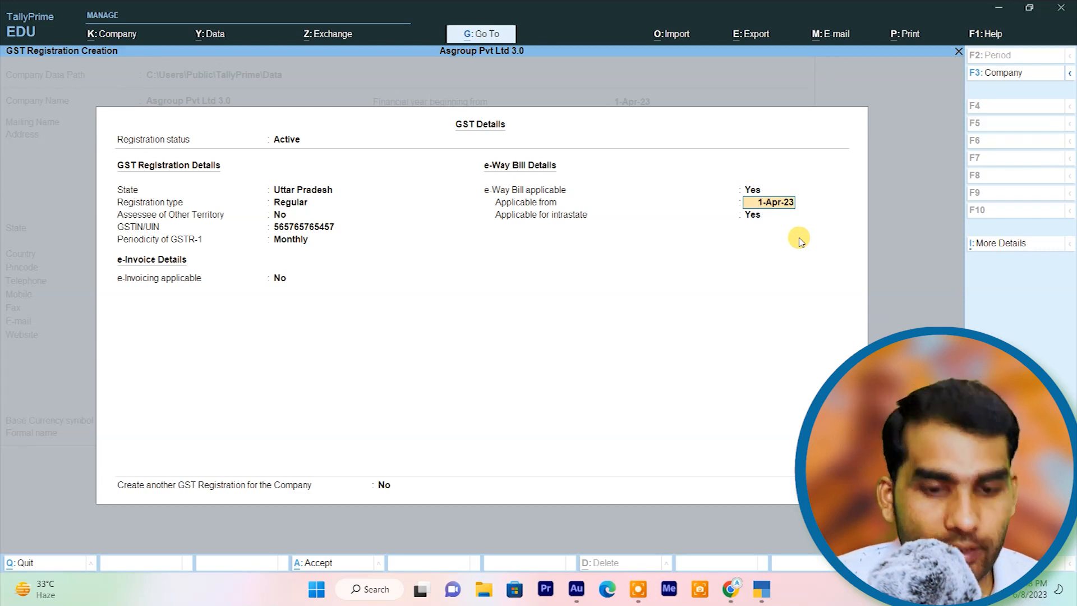
key("Return")
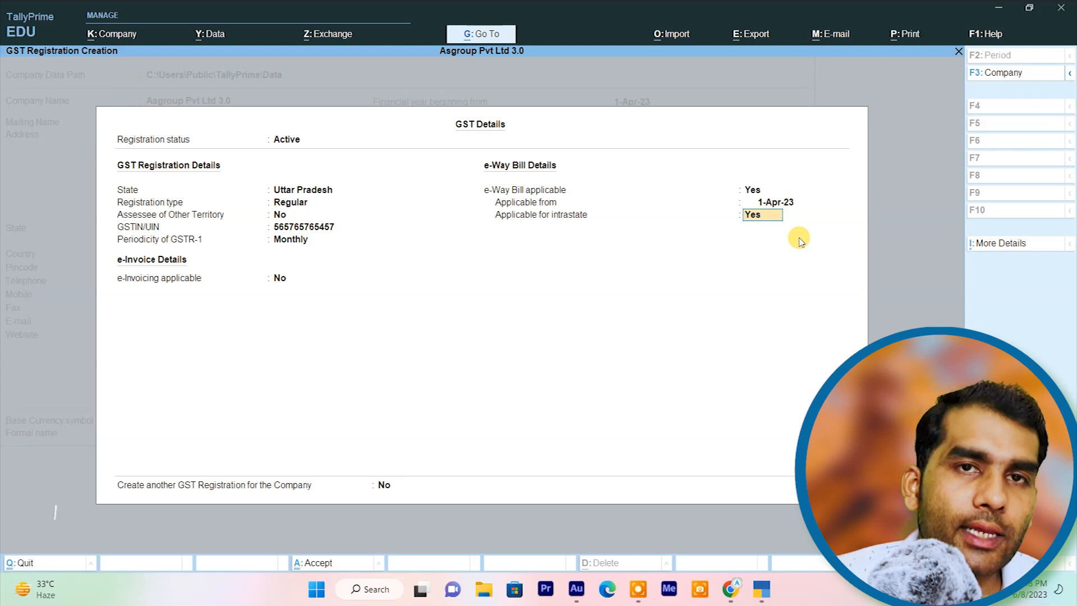
key("Return")
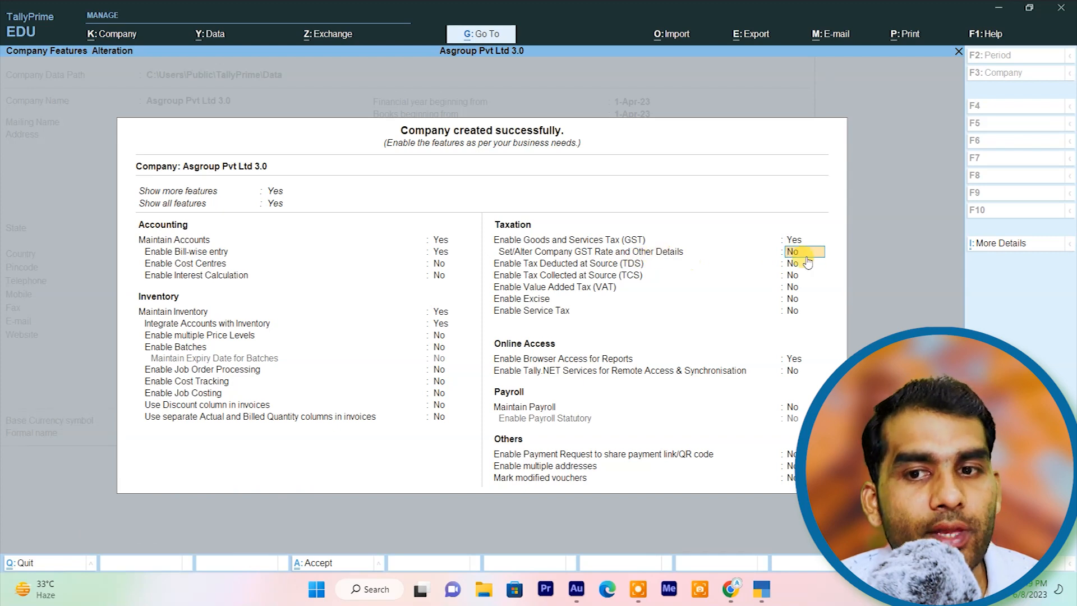
Step: Set Set/Alter Company GST Rate and Other Details to Yes, and choose Specify Details Here for the HSN/SAC details
type("y")
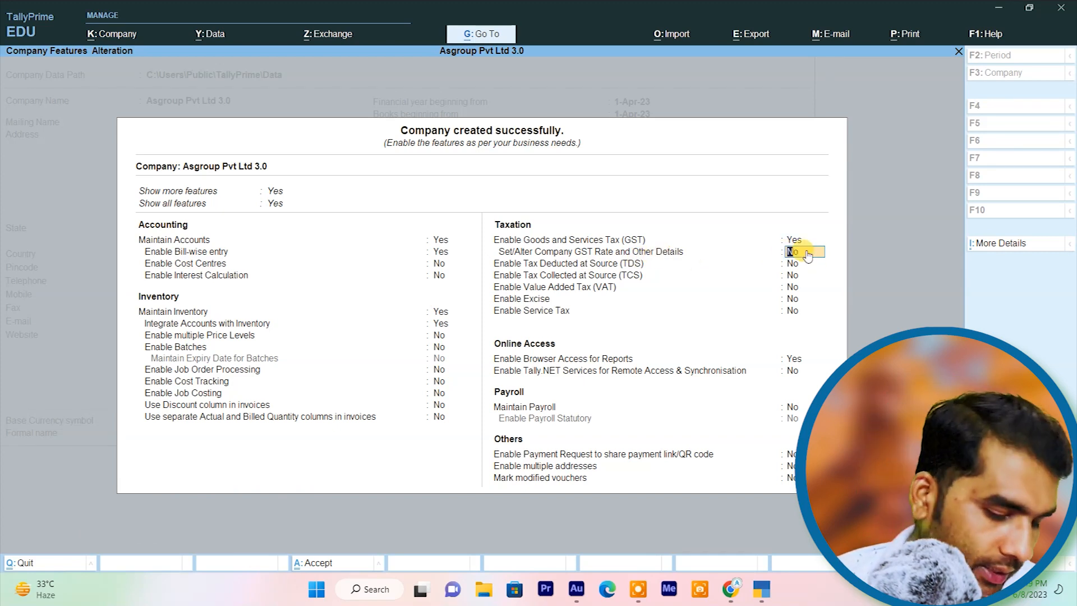
key("Return")
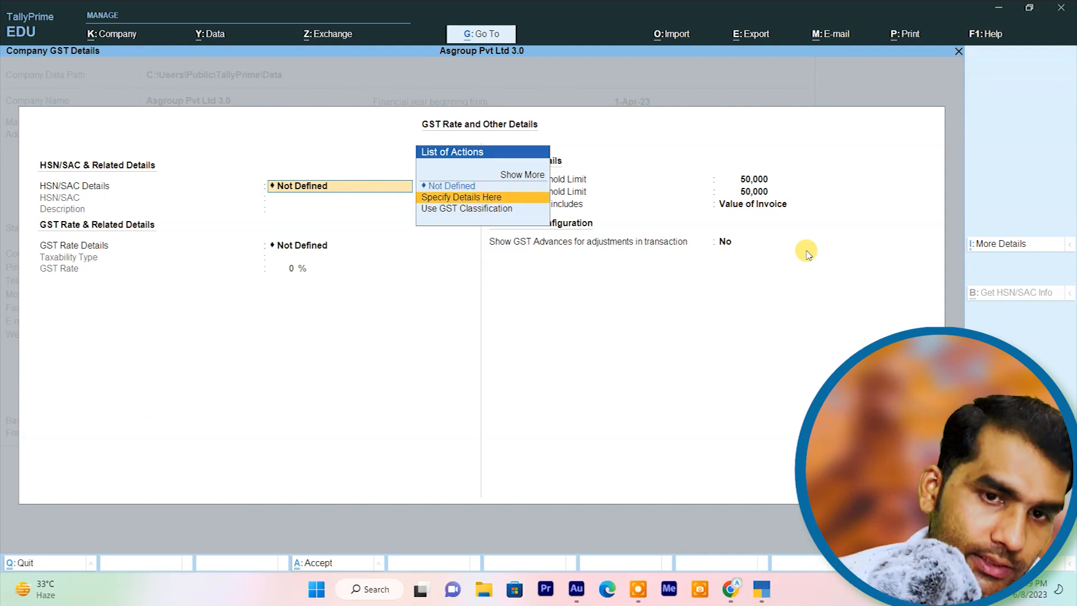
key("Down")
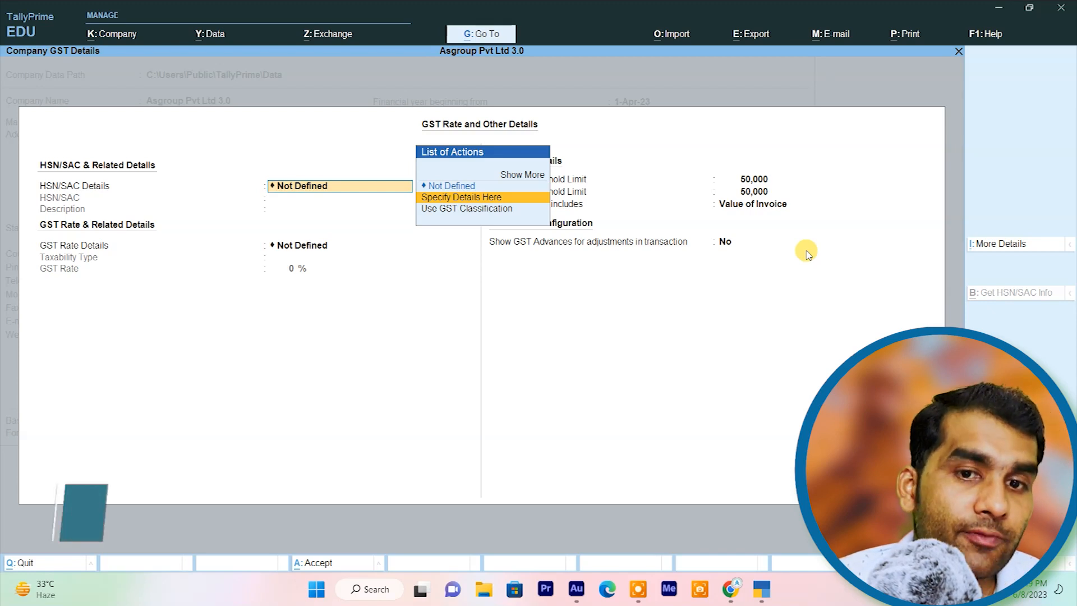
key("Up")
key("Up")
key("Return")
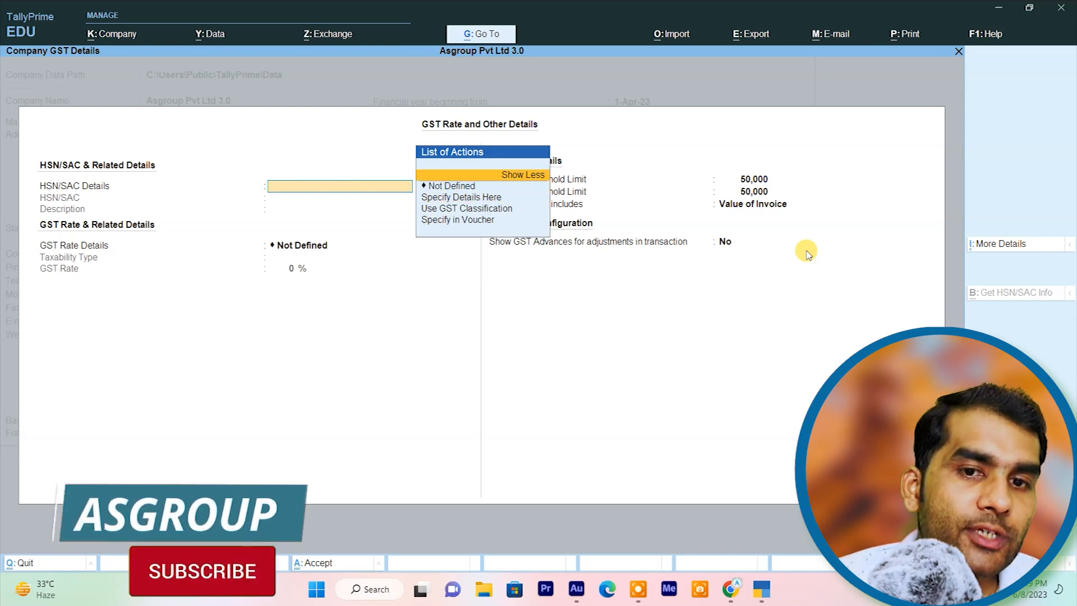
key("Down")
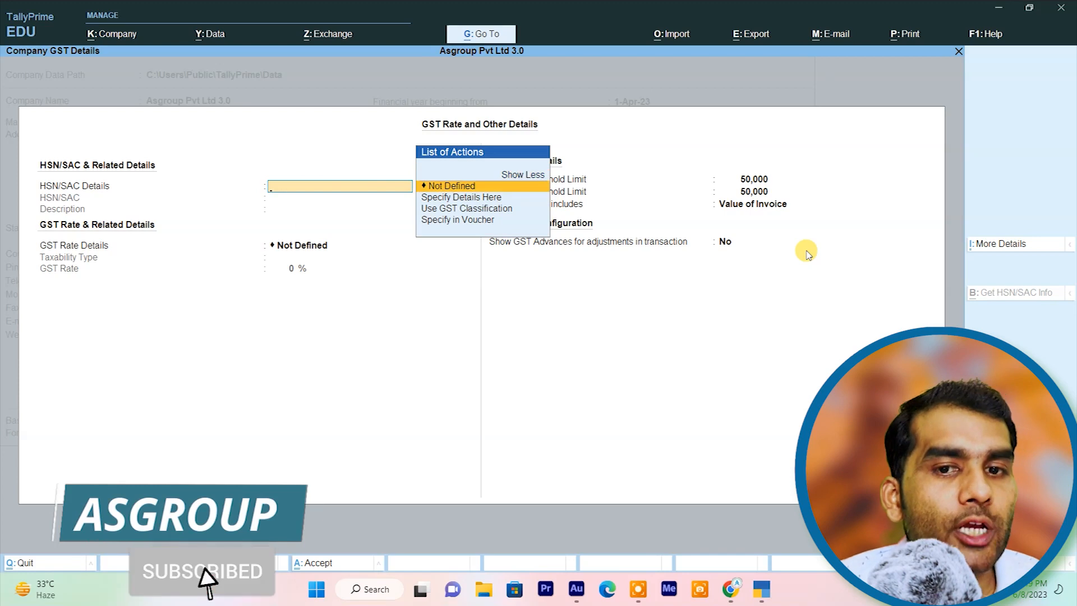
key("Down")
key("Down")
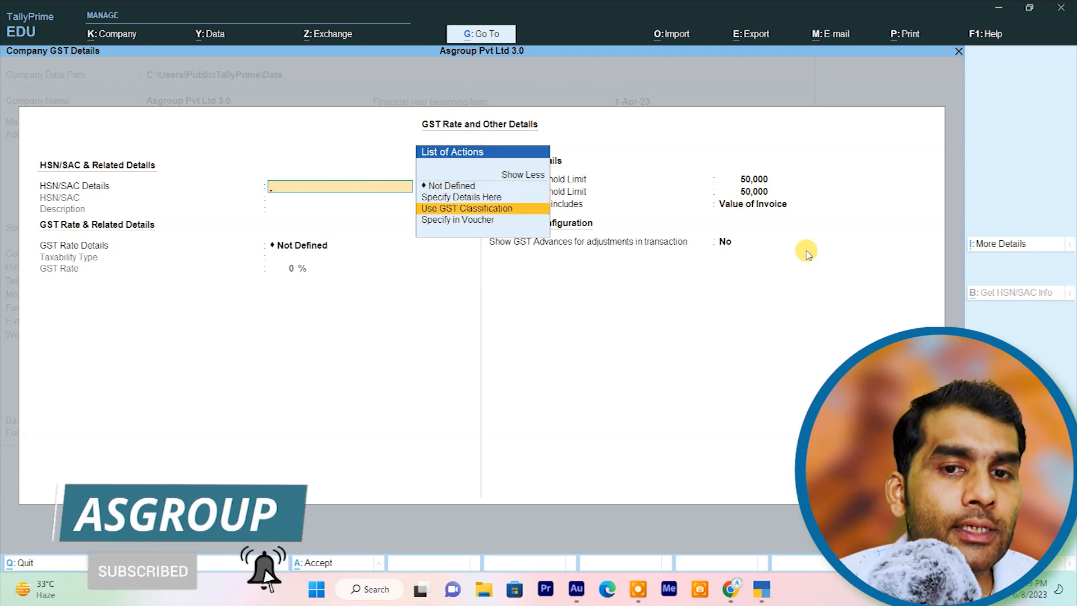
key("Up")
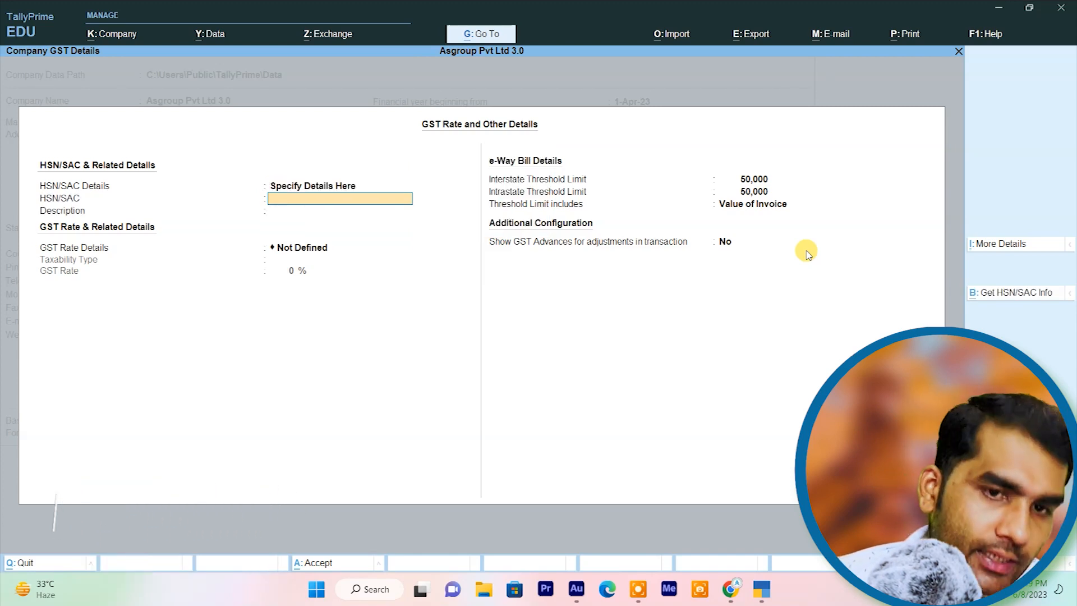
key("Return")
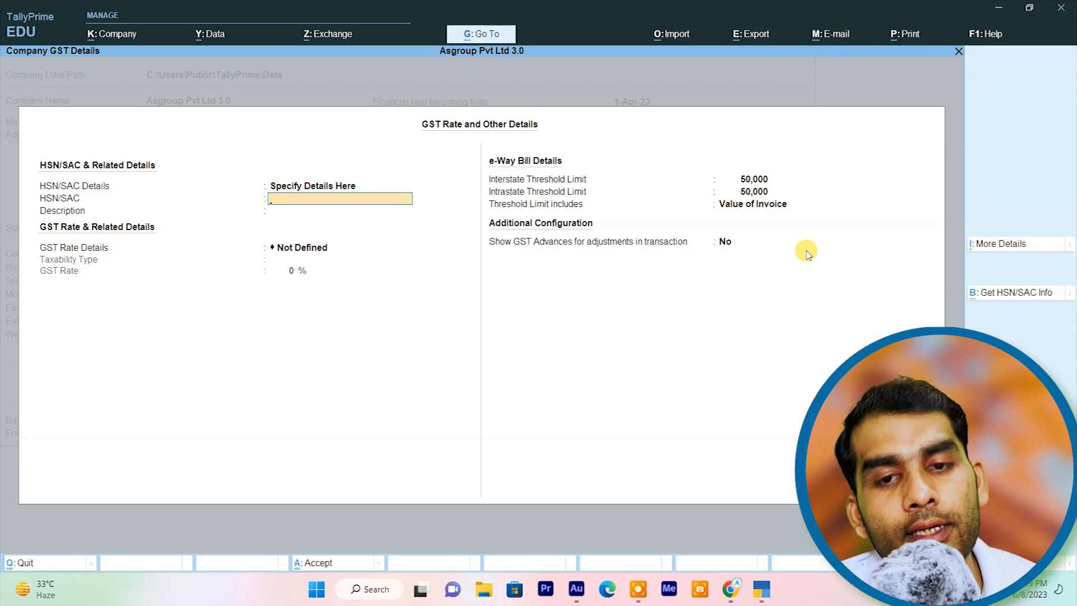
Step: Enter HSN/SAC 8517 with the description Cement
type("85")
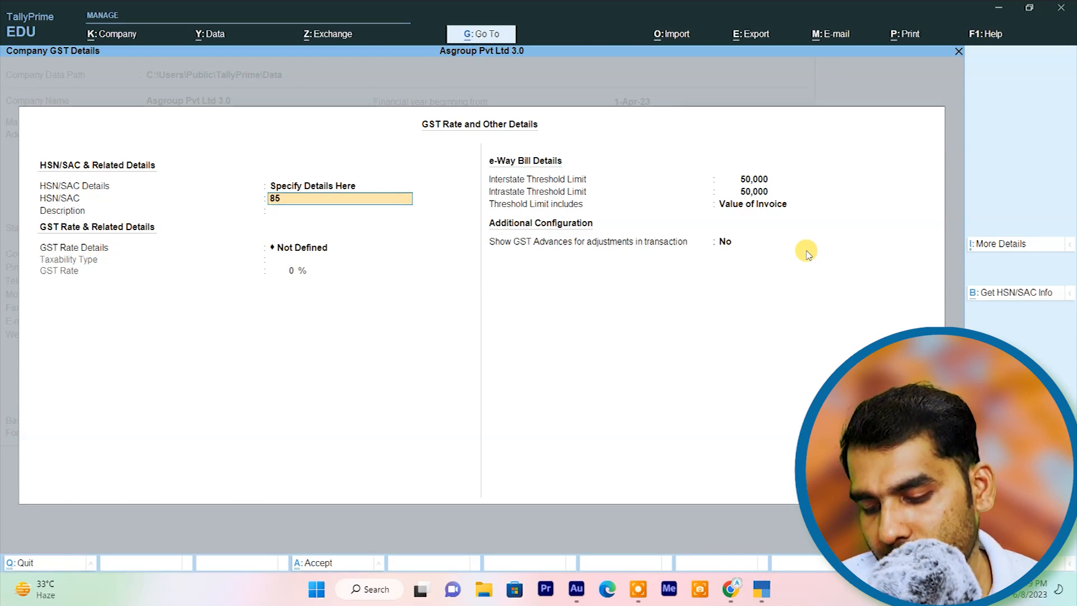
type("17")
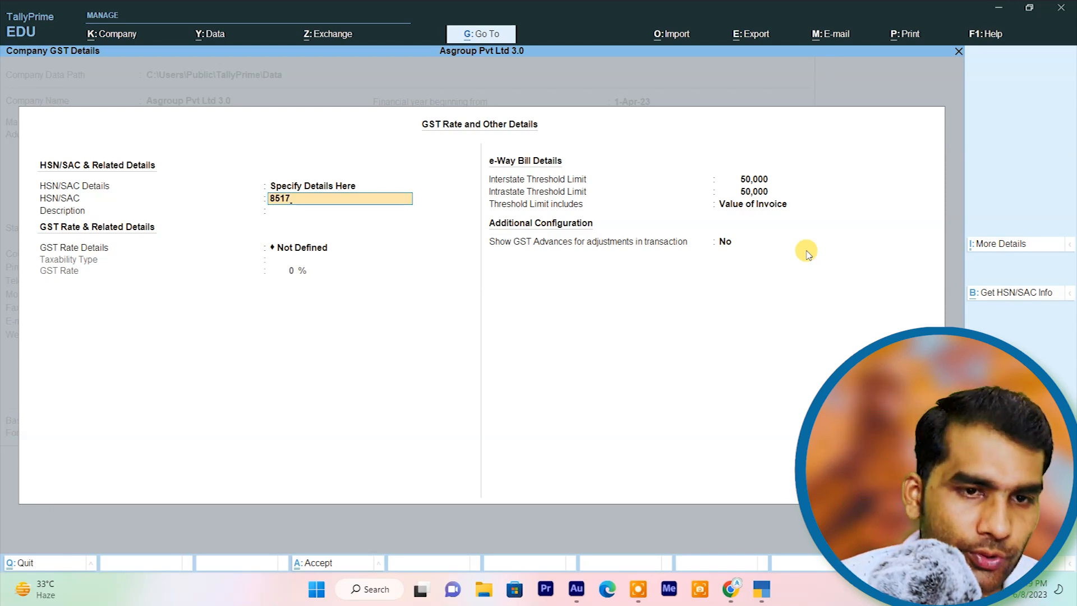
key("Return")
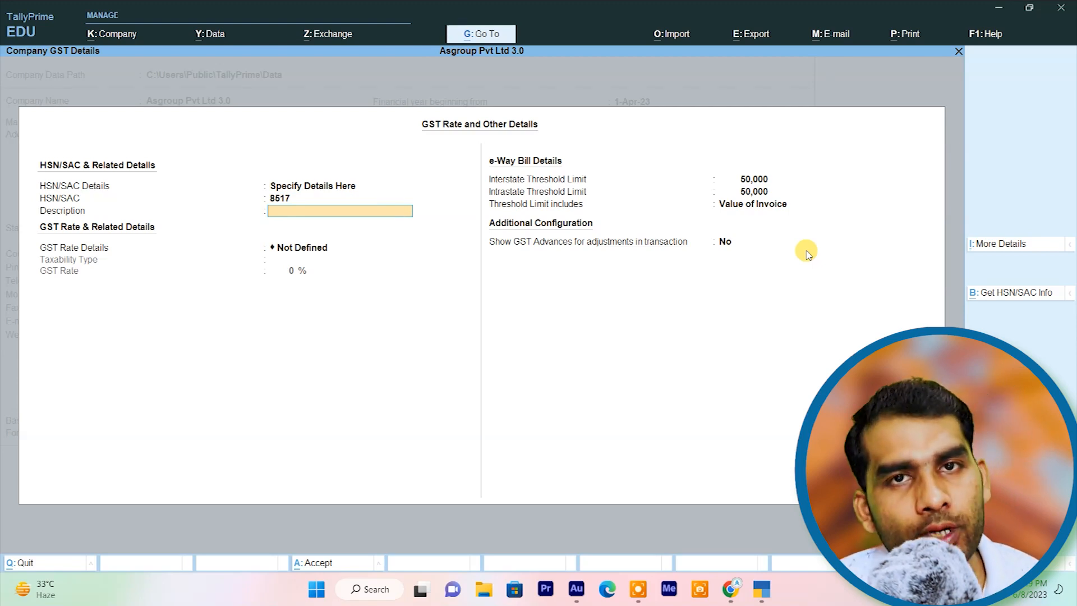
type("Cement")
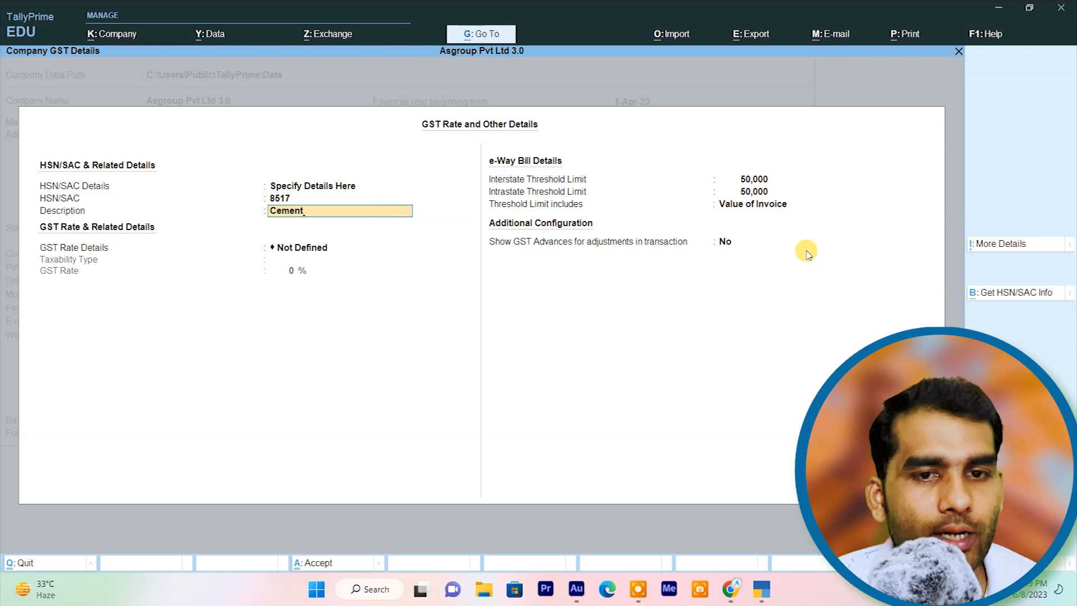
key("Return")
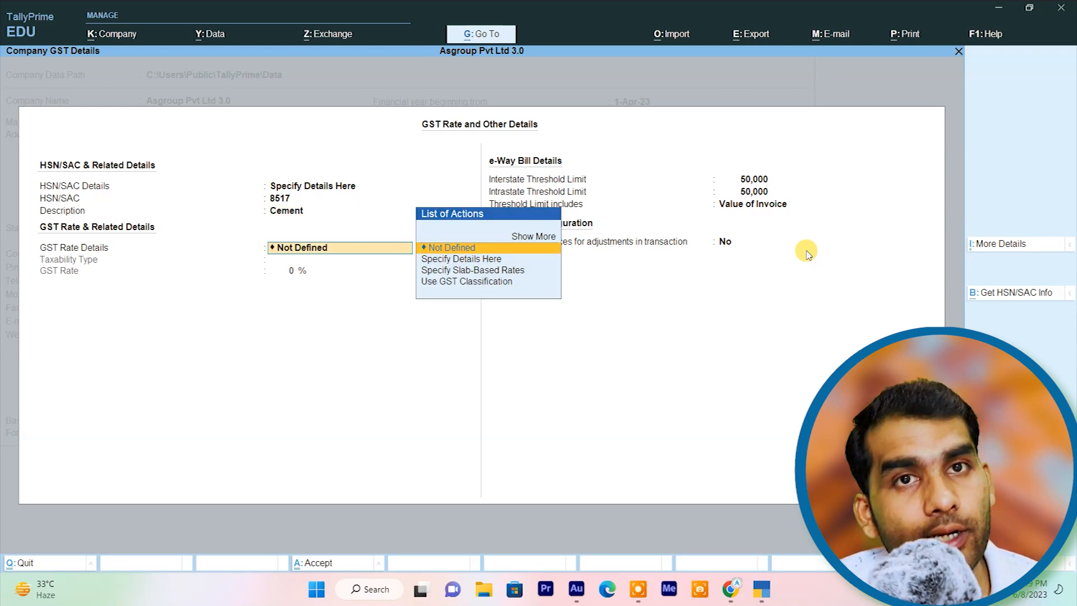
Step: Specify the GST rate details here, with Taxable as the taxability type and a GST rate of 28%
key("Down")
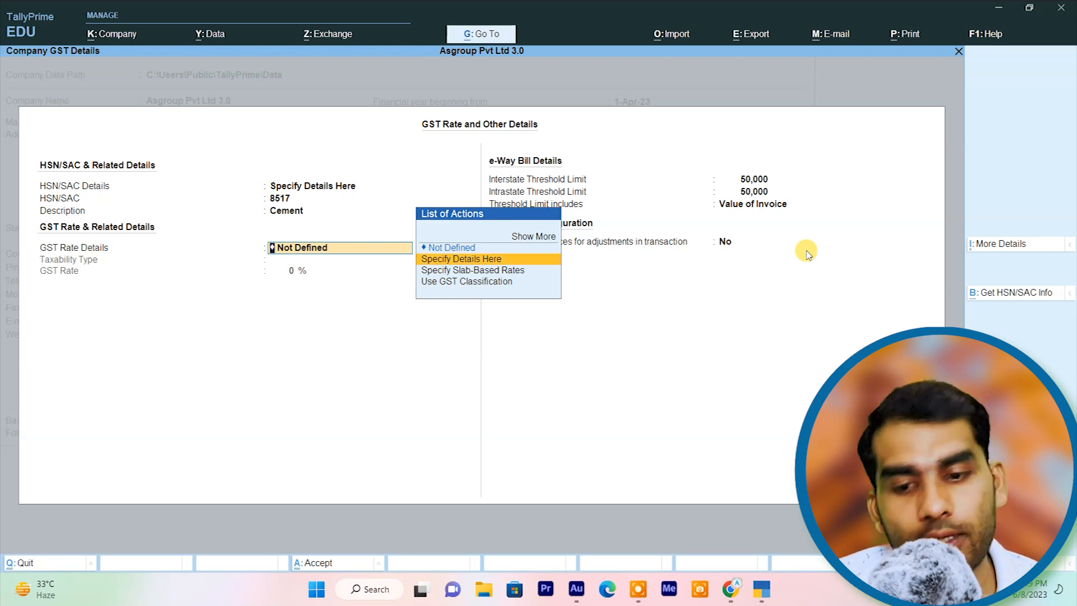
key("Return")
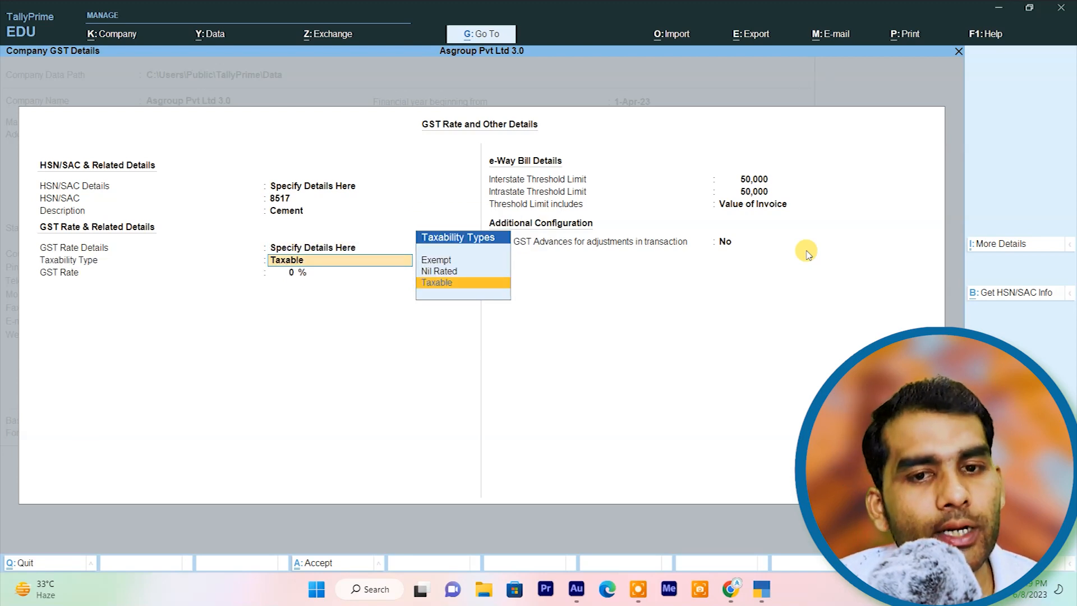
key("Return")
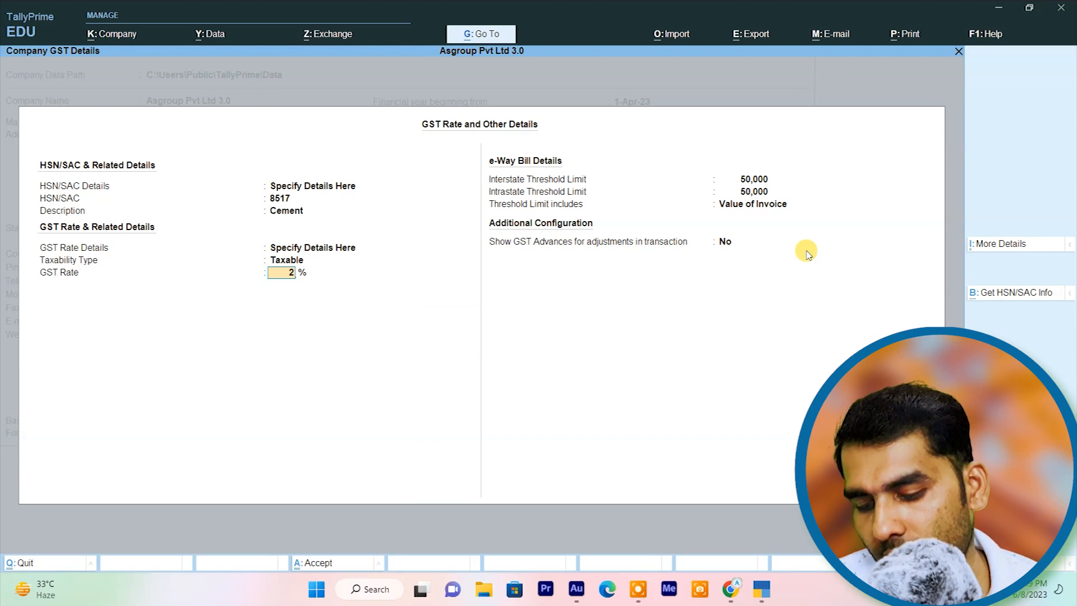
key("Return")
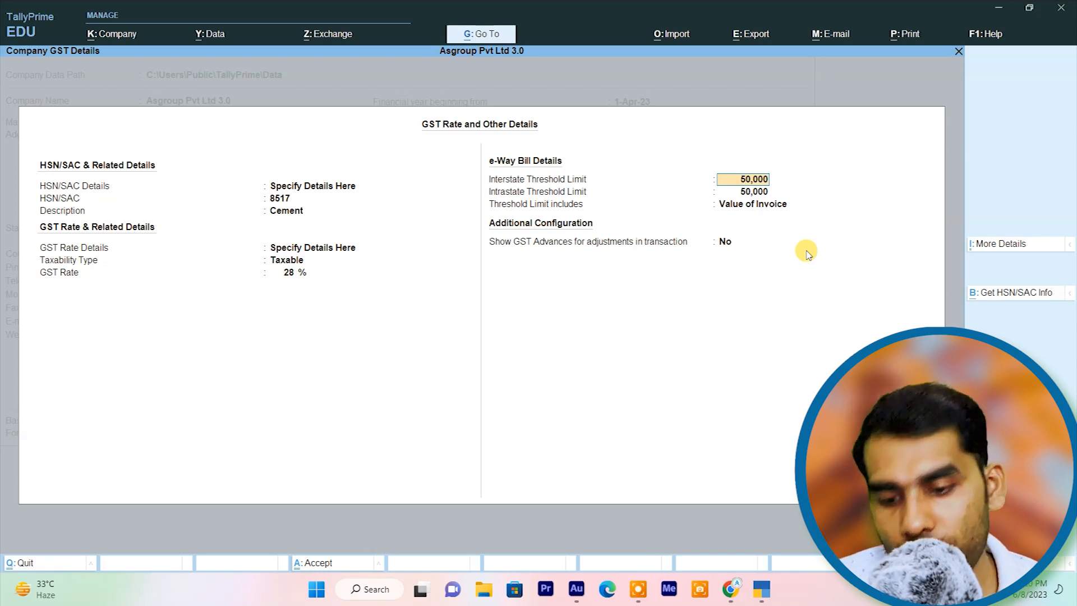
Step: Keep both e-Way Bill threshold limits at 50,000, base them on Value of Taxable Goods, and save with GST Advances at No
key("Return")
key("Return")
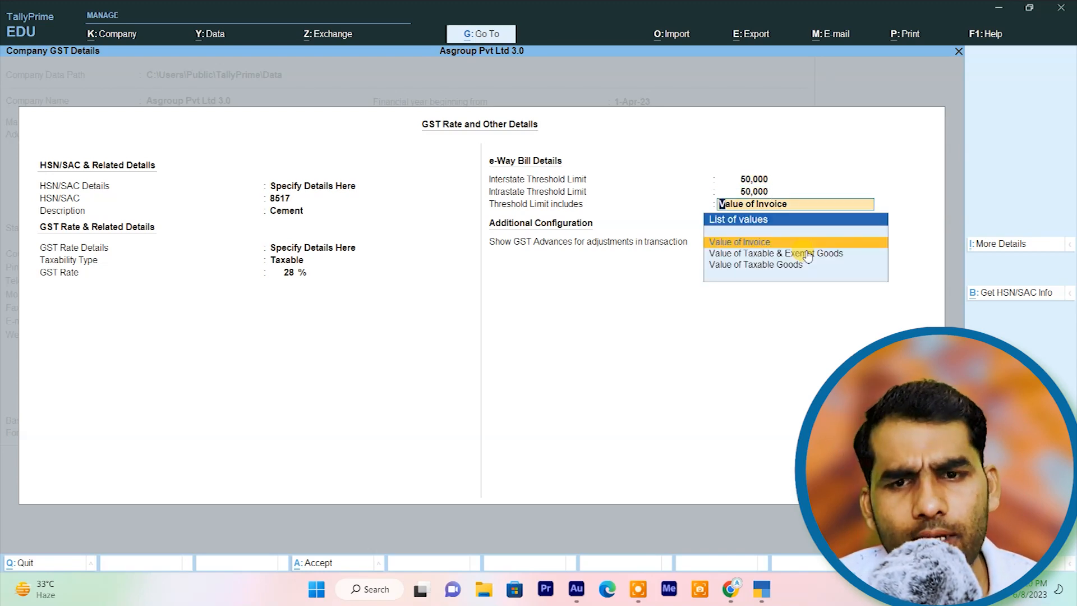
key("Down")
key("Down")
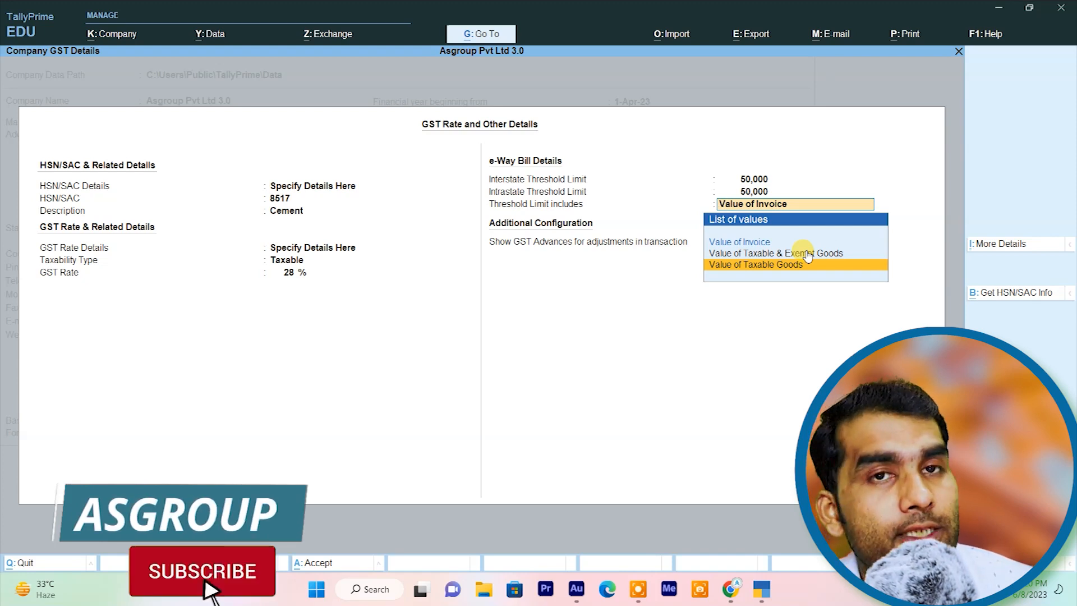
key("Return")
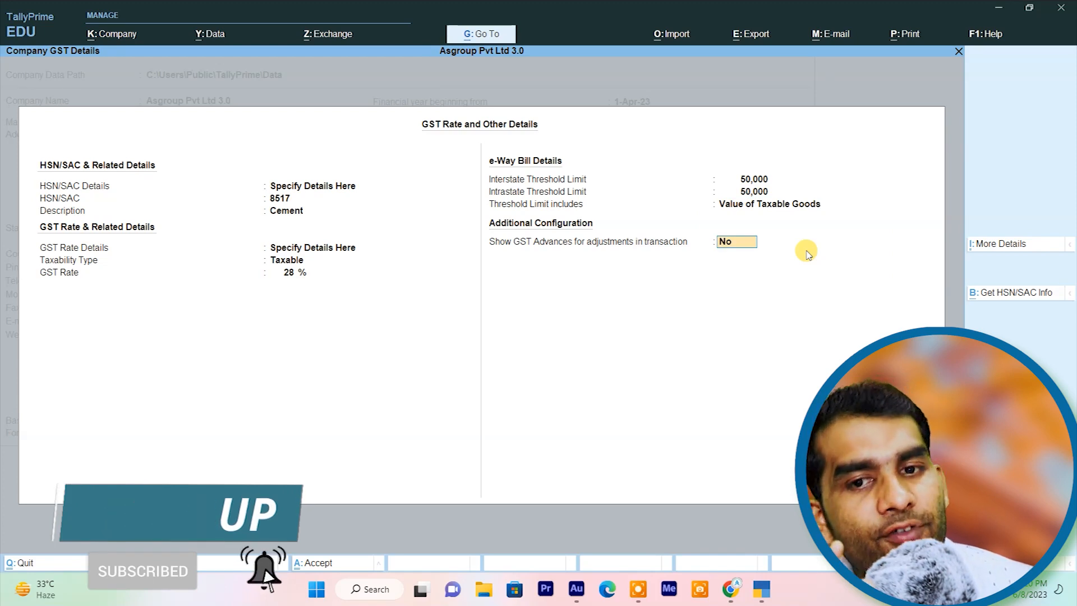
key("Return")
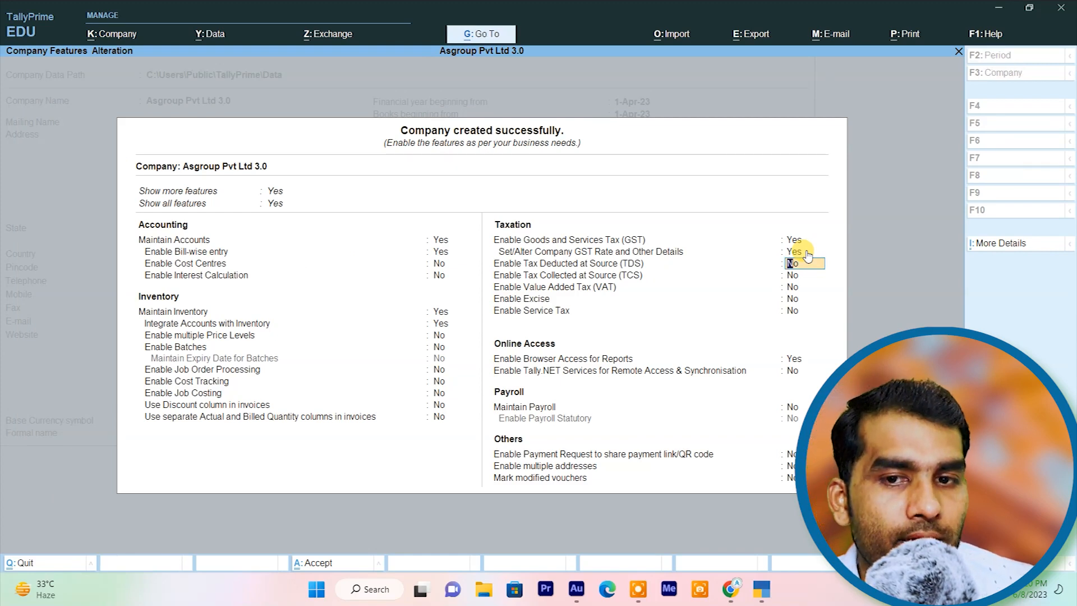
Step: Reopen the company's GST registration details and set Create another GST Registration for the Company to Yes
key("Up")
key("Up")
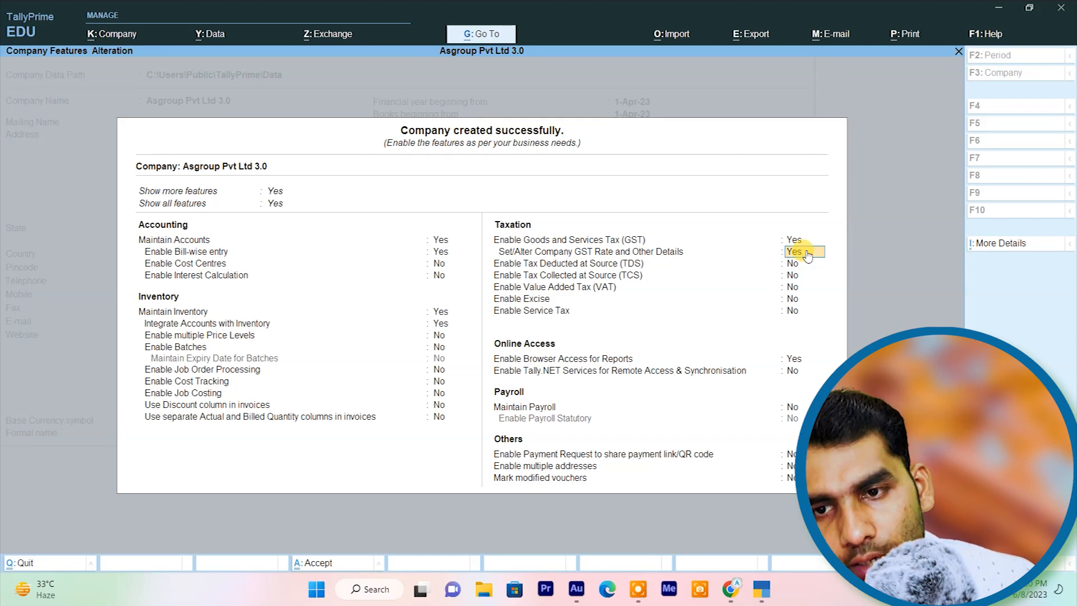
key("Return")
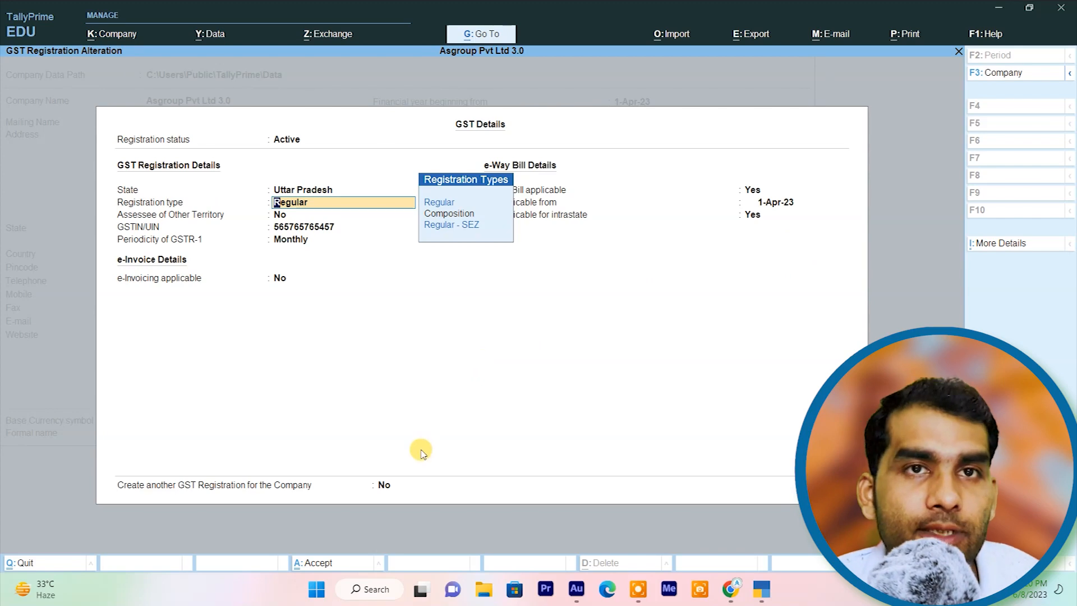
left_click(383, 486)
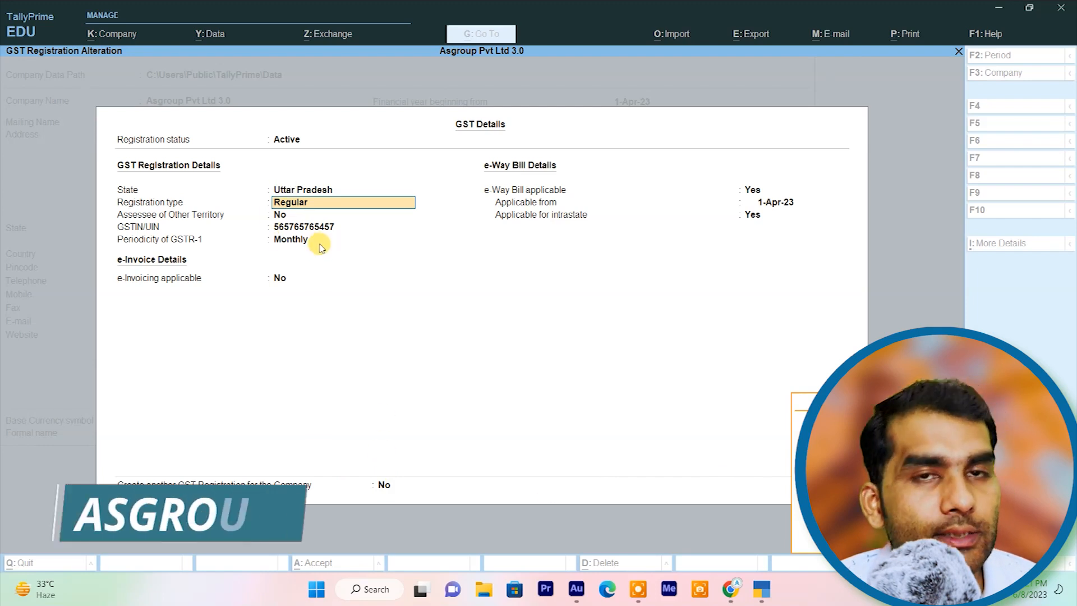
left_click(383, 487)
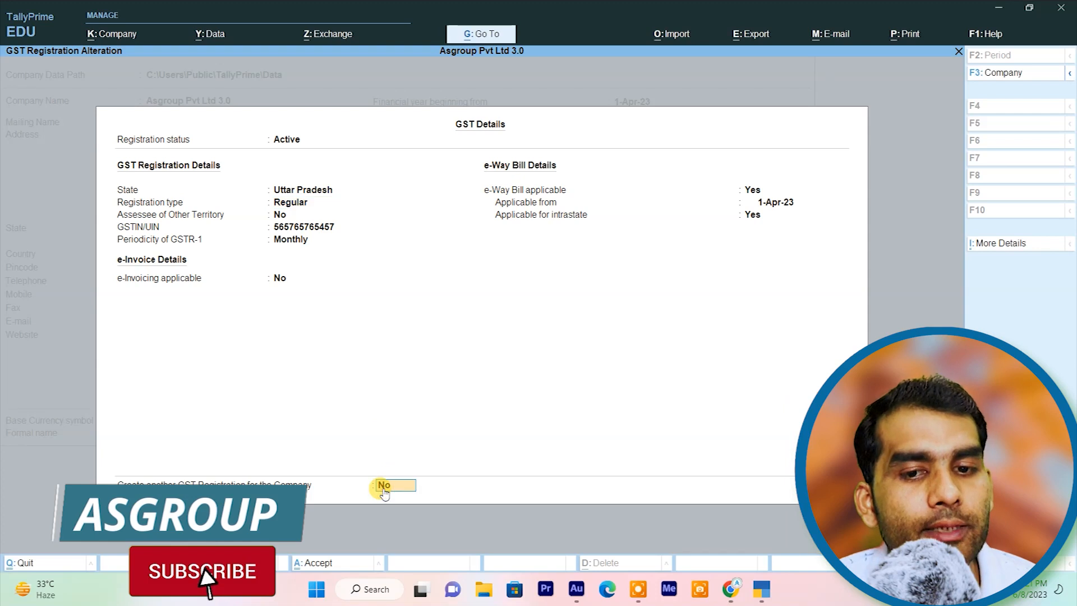
type("y")
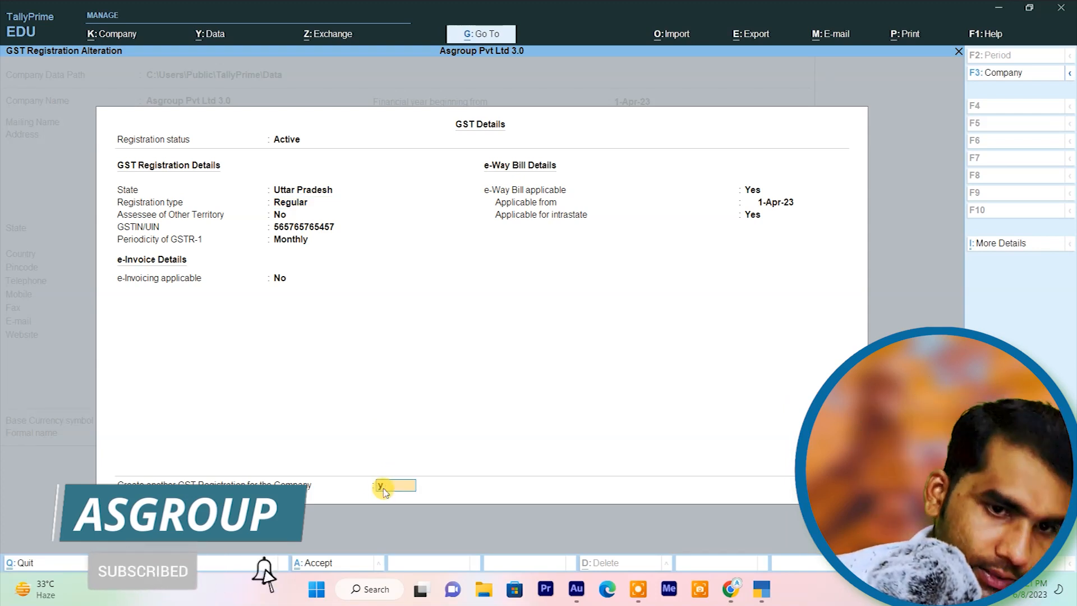
key("Return")
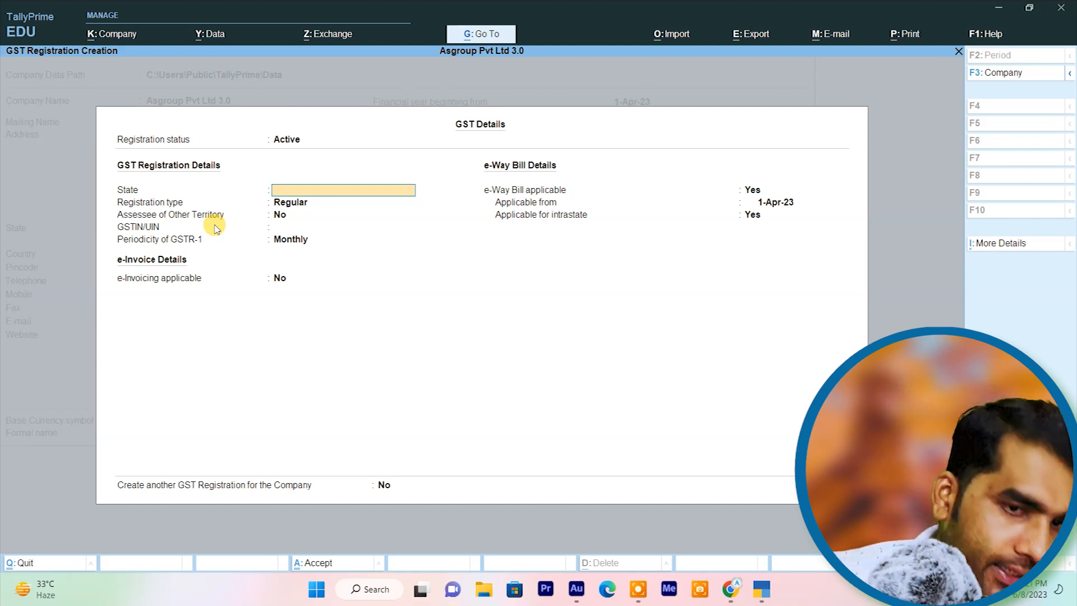
Step: Set the additional registration to Delhi, keeping Regular type, Other Territory at No, GSTIN/UIN blank, Monthly GSTR-1 and e-invoicing at No
type("D")
key("Down")
key("Return")
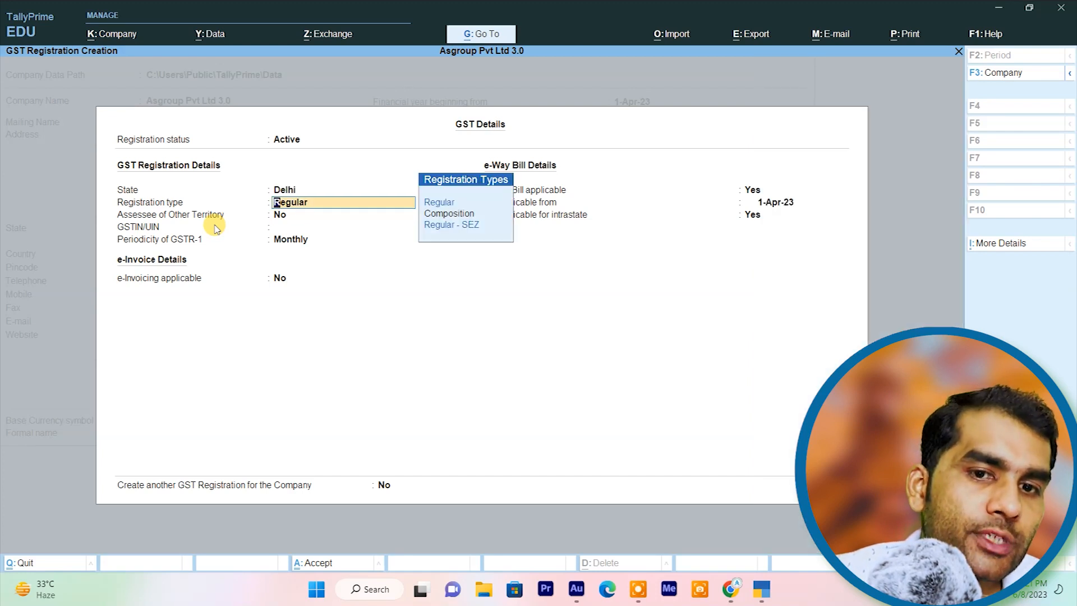
key("Return")
key("Return")
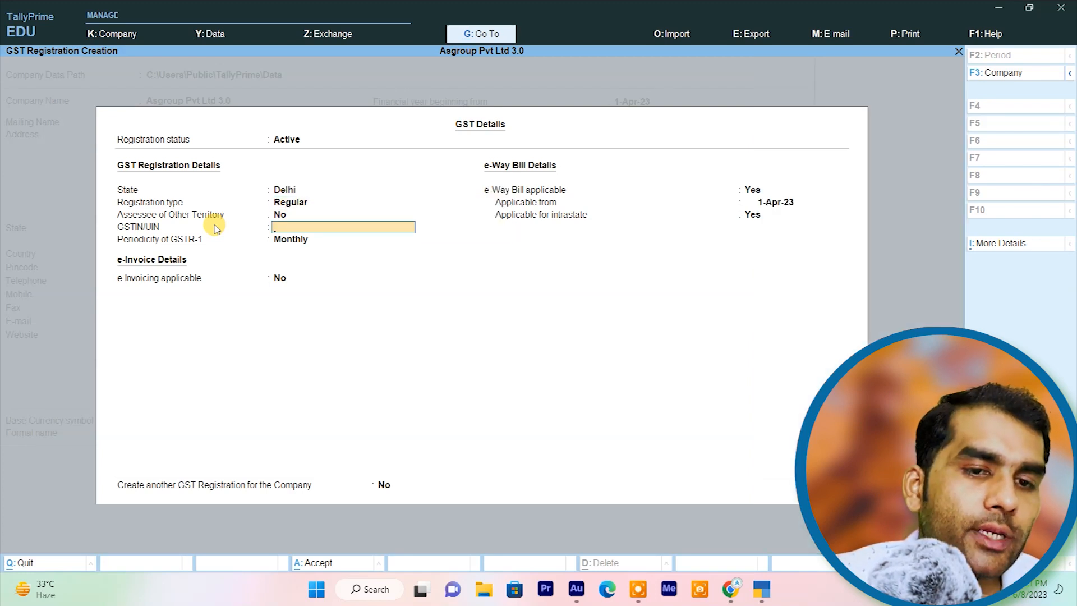
key("Return")
key("Return")
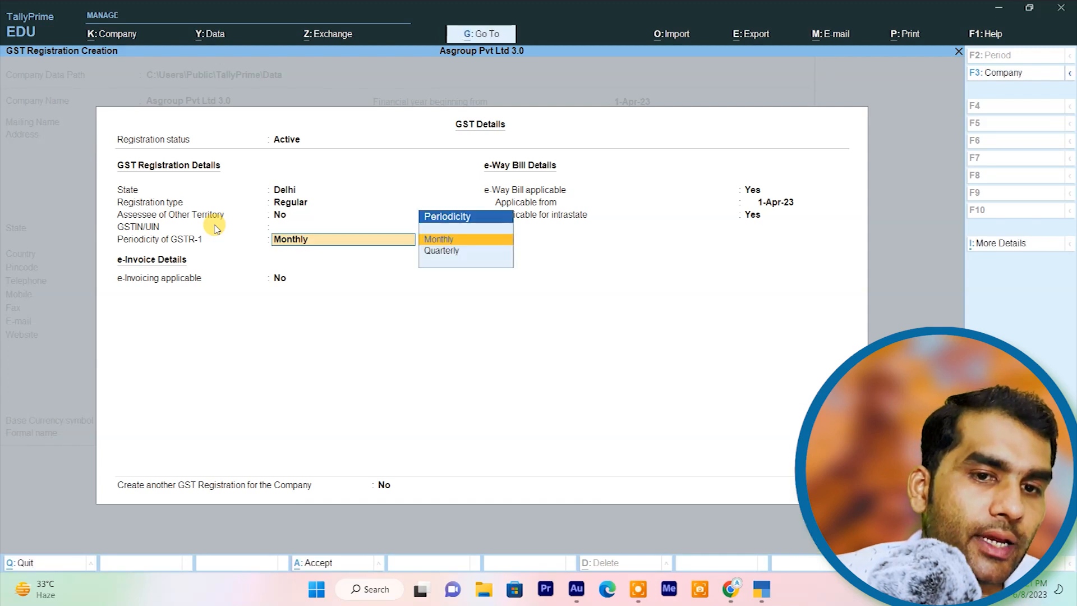
key("Return")
key("Return")
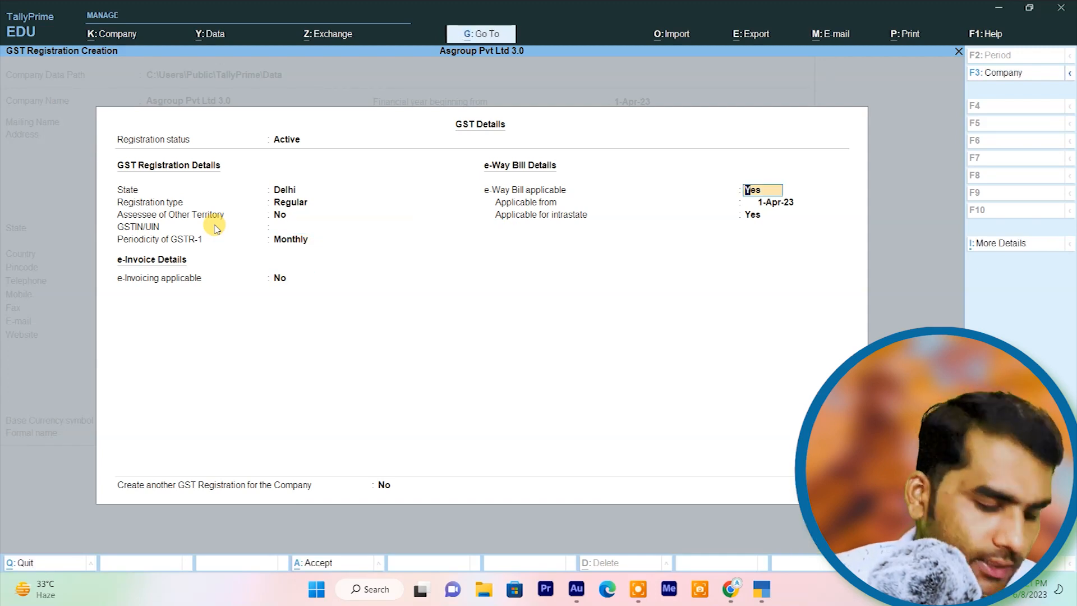
Step: Save the Delhi GST registration with e-Way Bill applicable from 1-Apr-23, open the list of voucher types, and leave it without changes
key("ctrl+a")
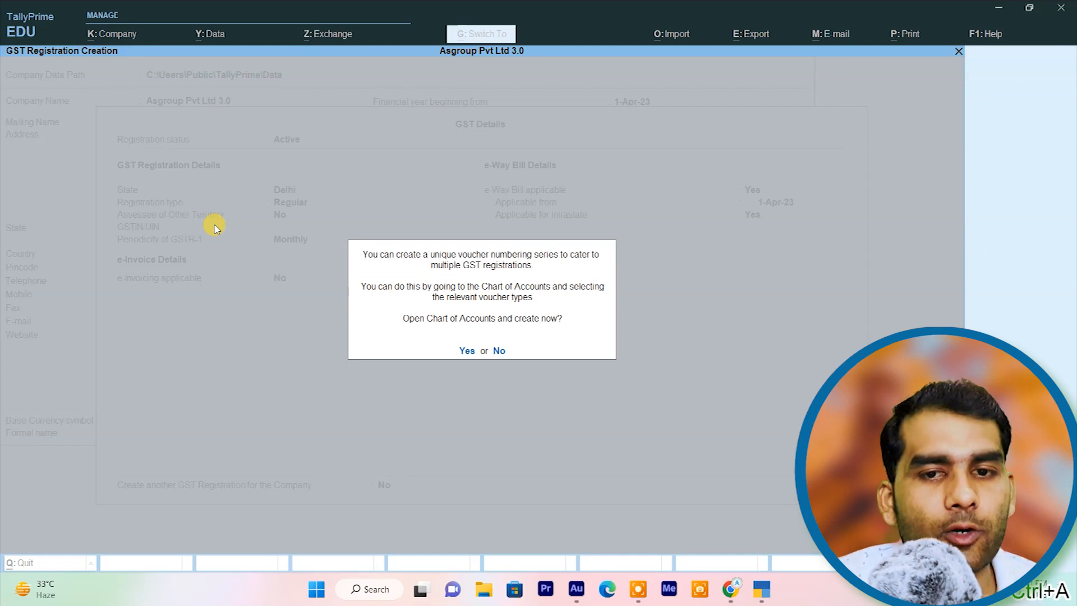
key("Return")
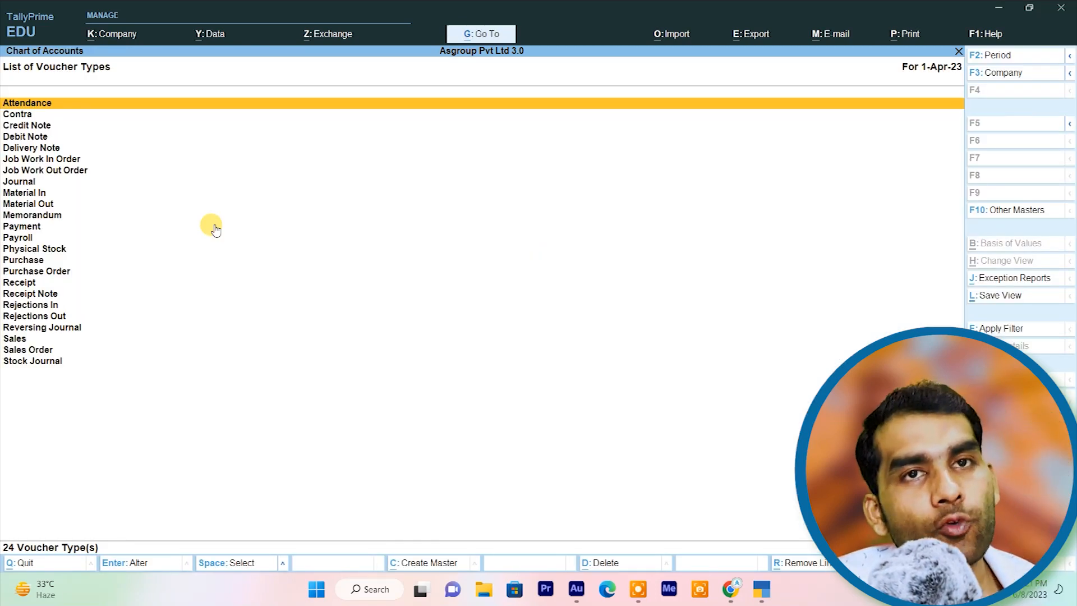
key("Escape")
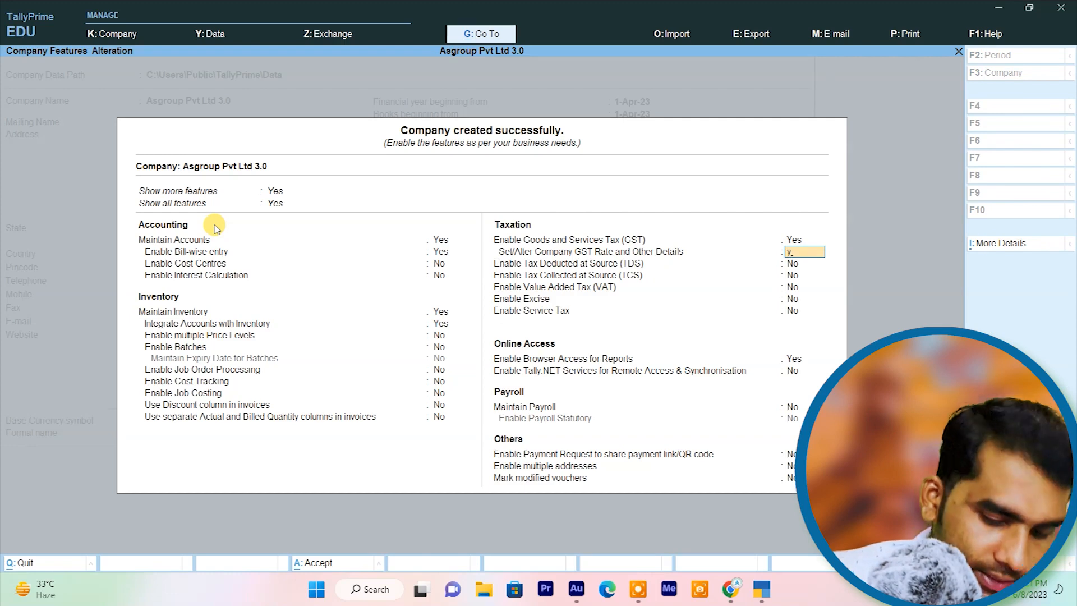
Step: Set Set/Alter Company GST Rate and Other Details to Yes, accept the existing rate details, and save the company features
type("y")
key("Return")
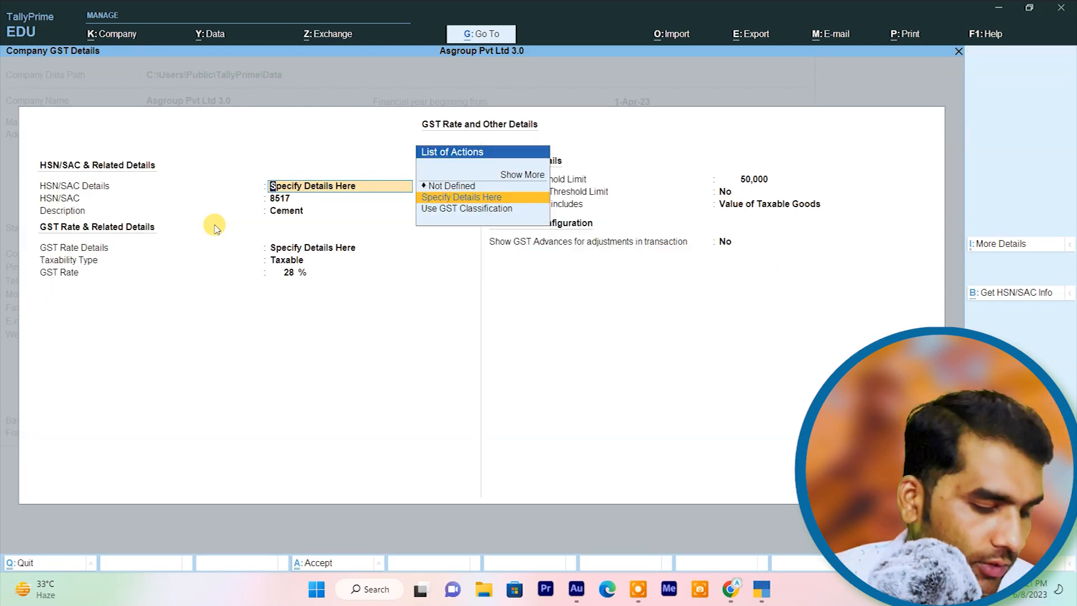
key("ctrl+a")
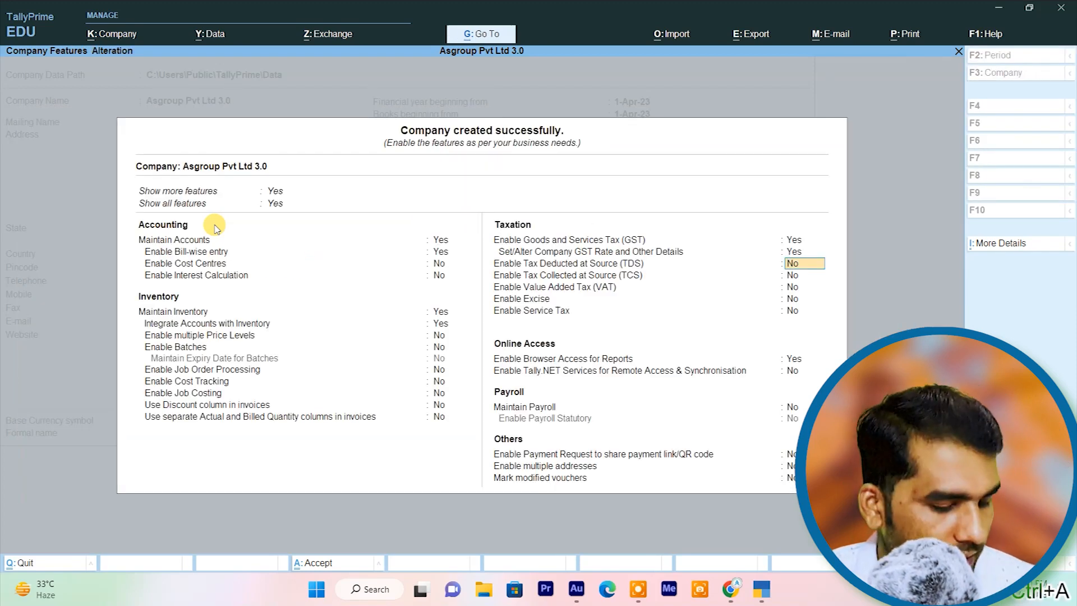
key("ctrl+a")
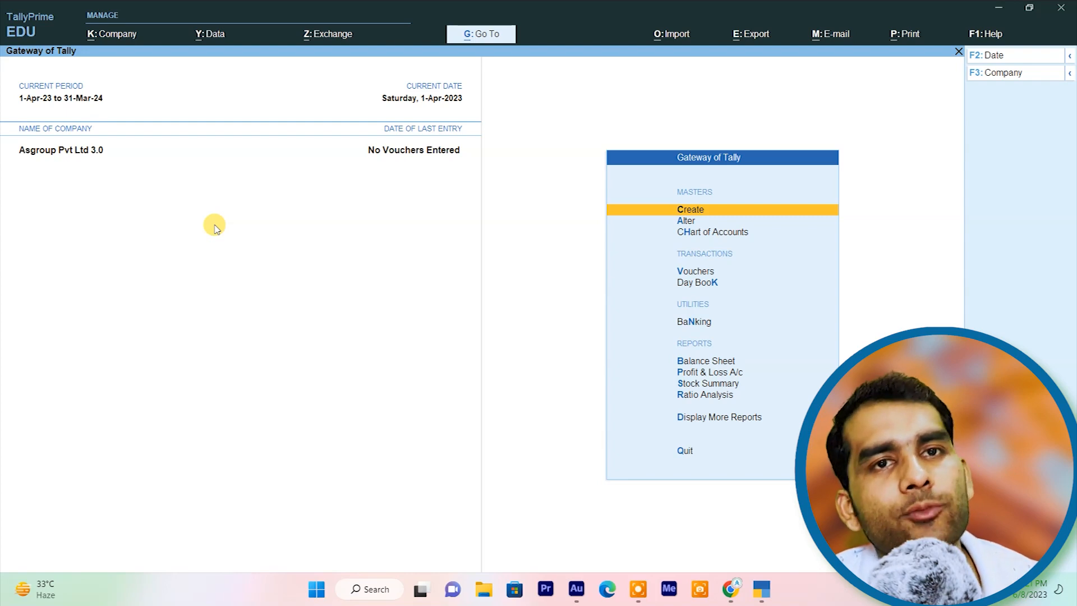
Step: Start a Purchase voucher and enter 103 as the supplier invoice number
key("Down")
key("Down")
key("Down")
key("Down")
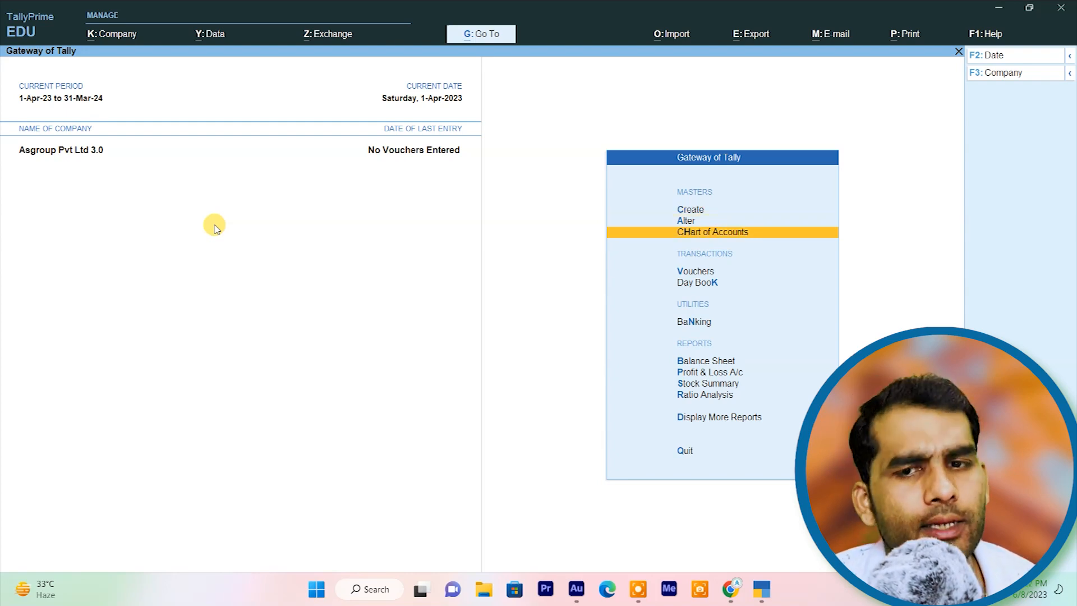
key("Up")
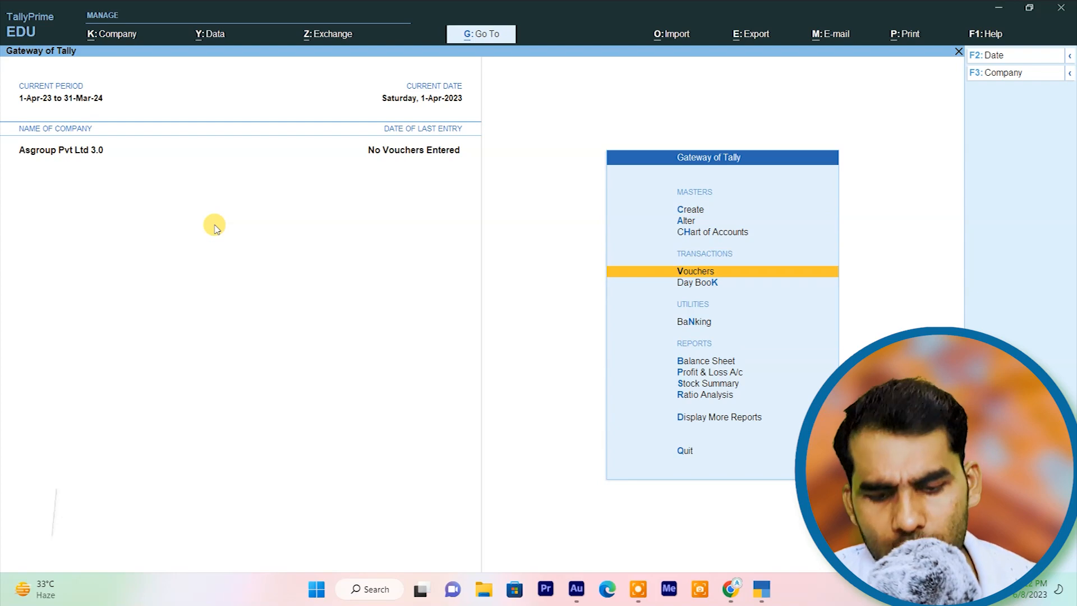
key("Return")
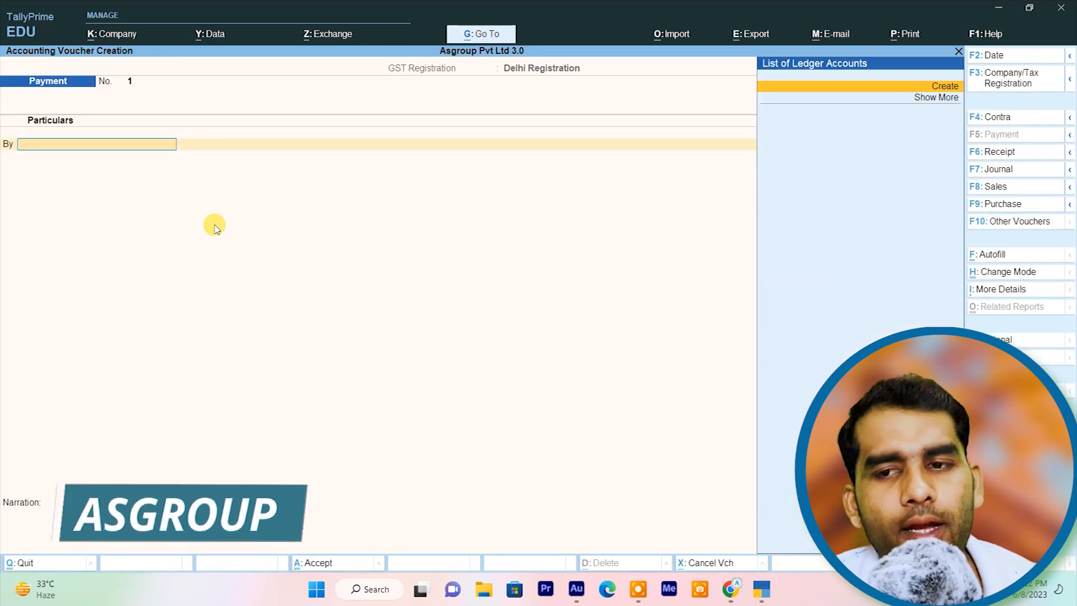
left_click(997, 208)
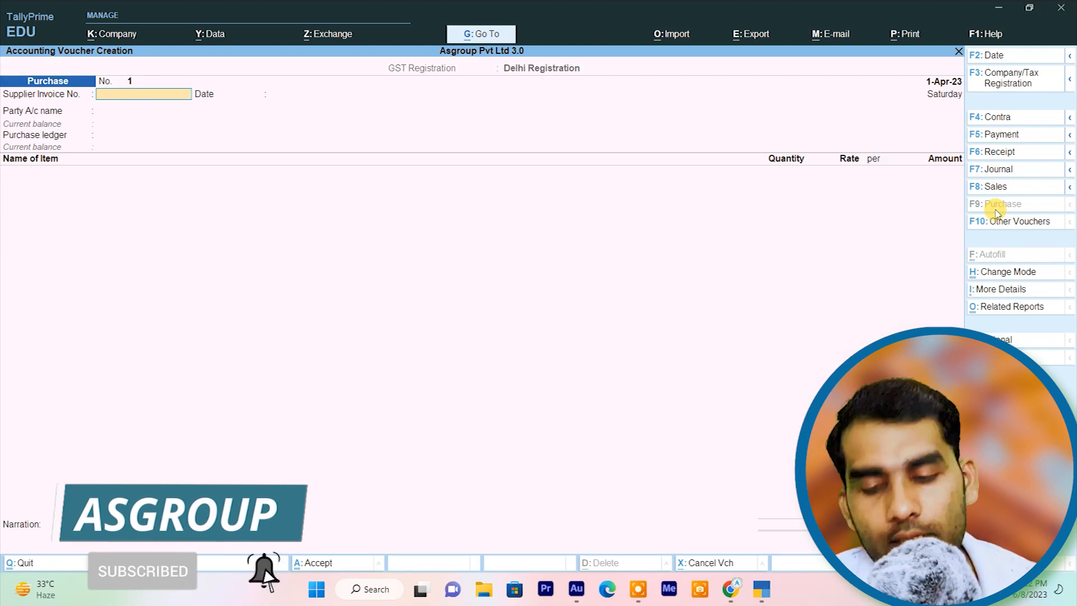
type("103")
key("Return")
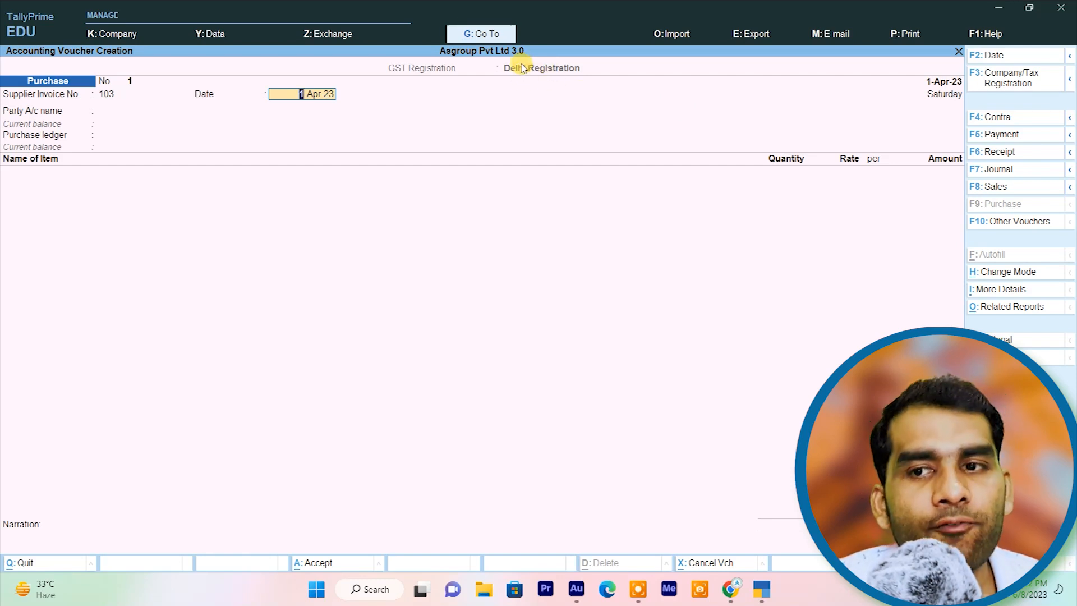
Step: Review the Delhi and Uttar Pradesh entries in the company/tax registrations list, and return to the voucher with Asgroup Pvt Ltd 3.0 selected
left_click(994, 83)
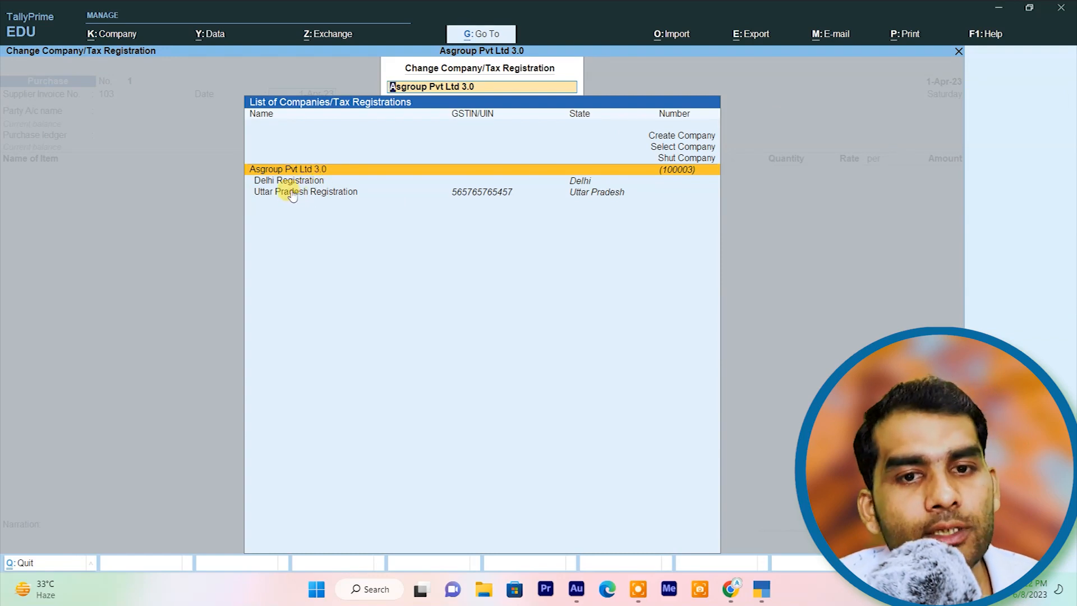
left_click(281, 197)
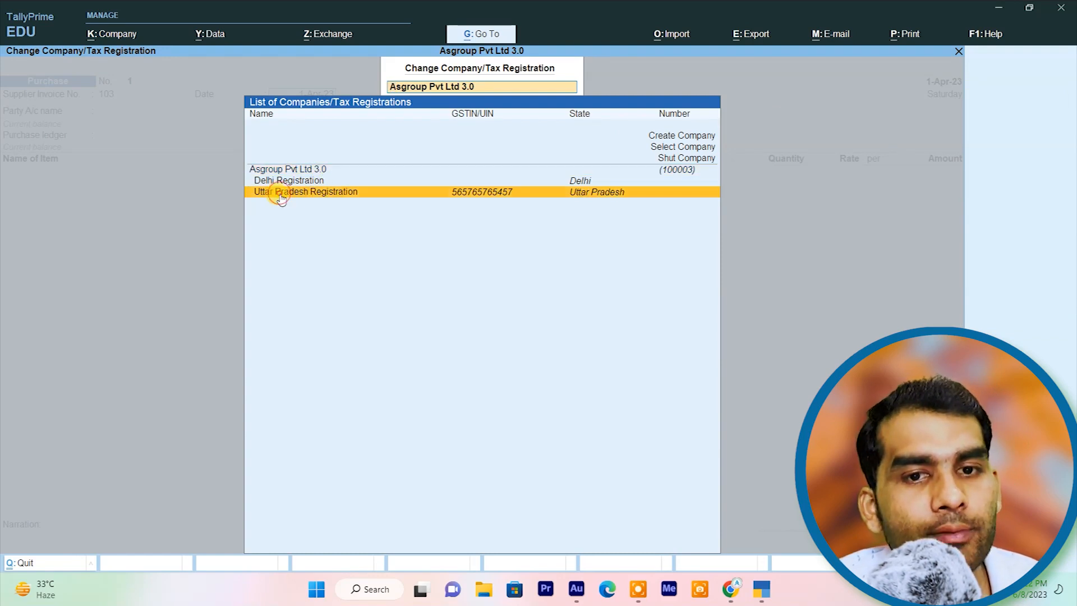
left_click(280, 181)
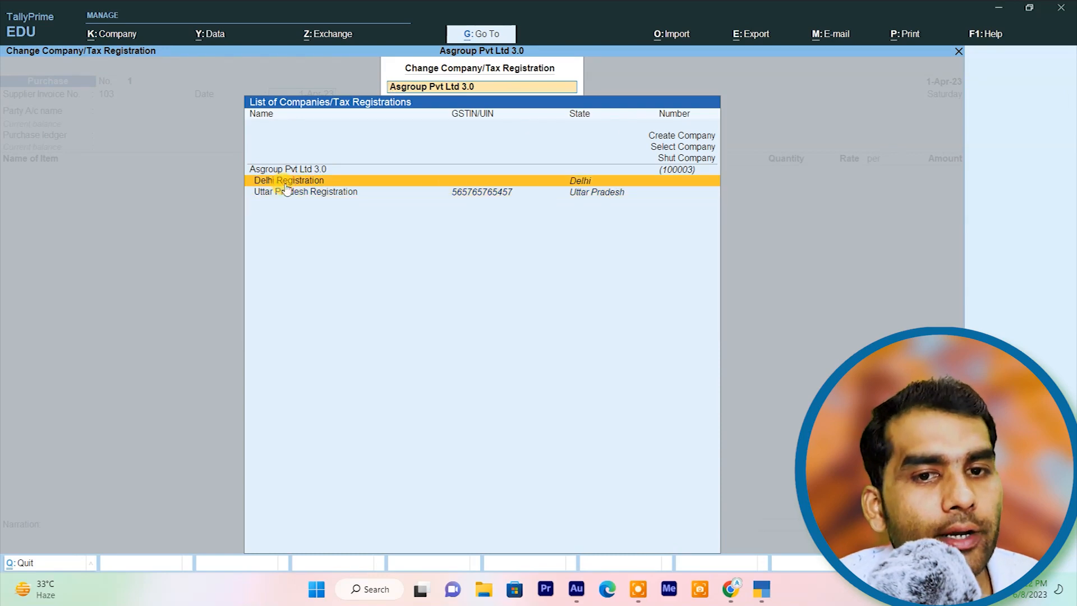
left_click(303, 169)
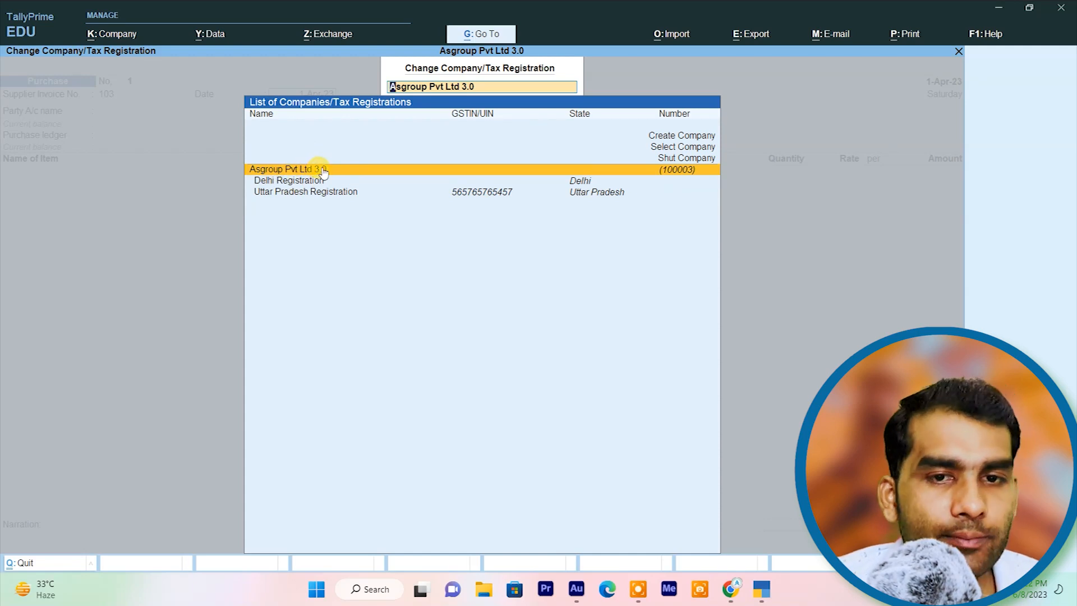
left_click(323, 170)
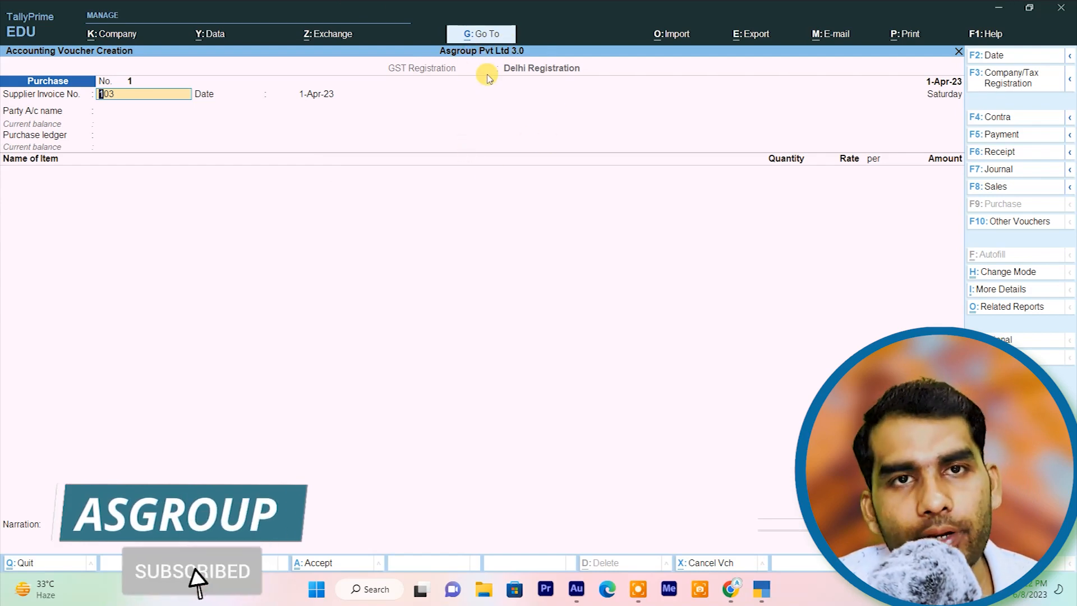
Step: Keep supplier invoice number 103 and the date 1-Apr-23, and start a new party ledger with the creditor's name and no alias
key("Return")
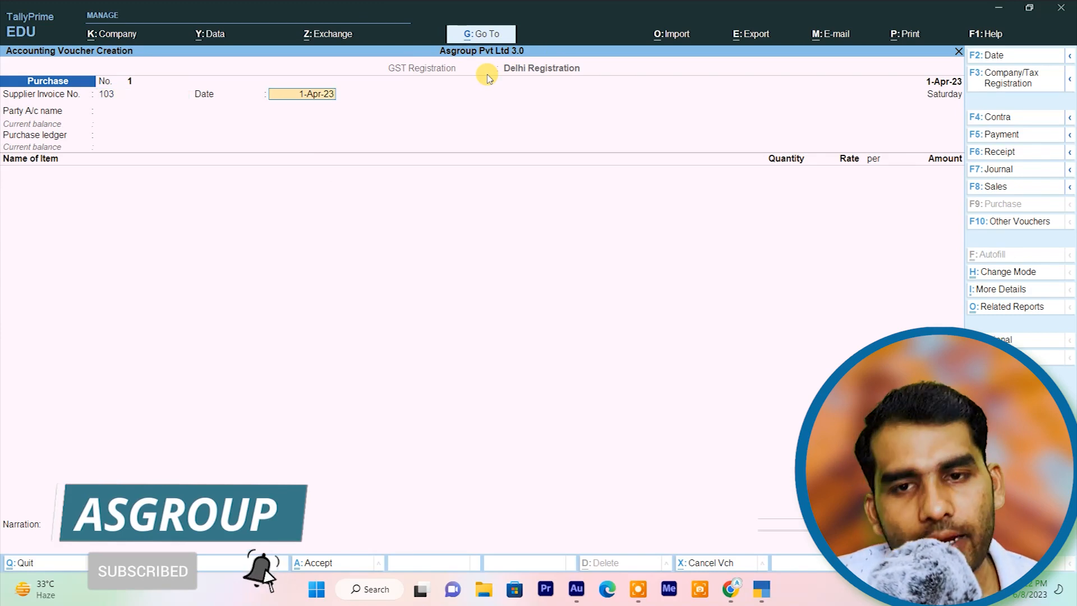
key("Return")
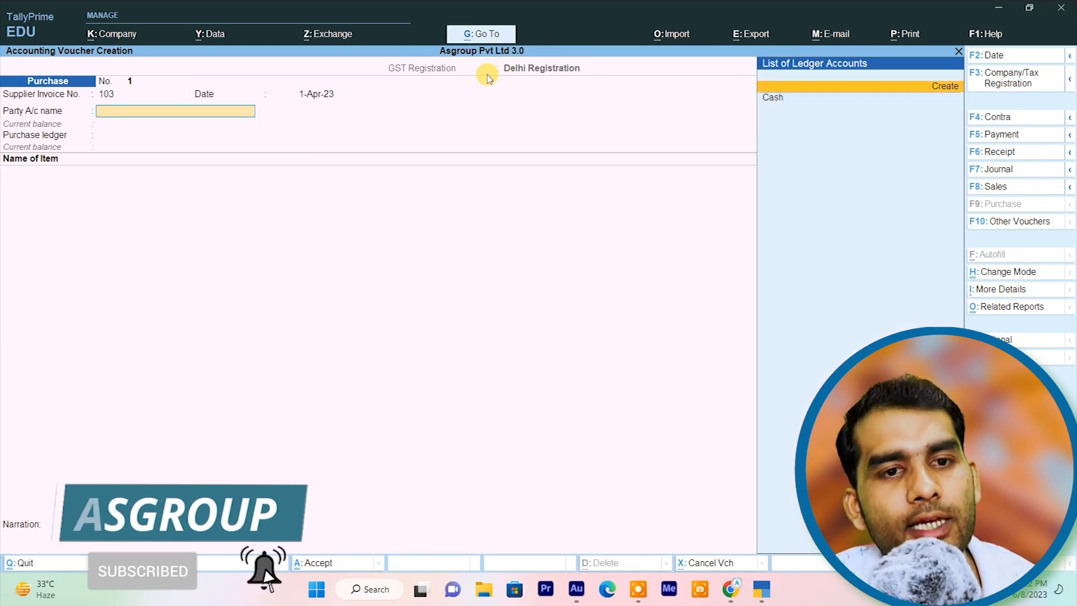
key("alt+c")
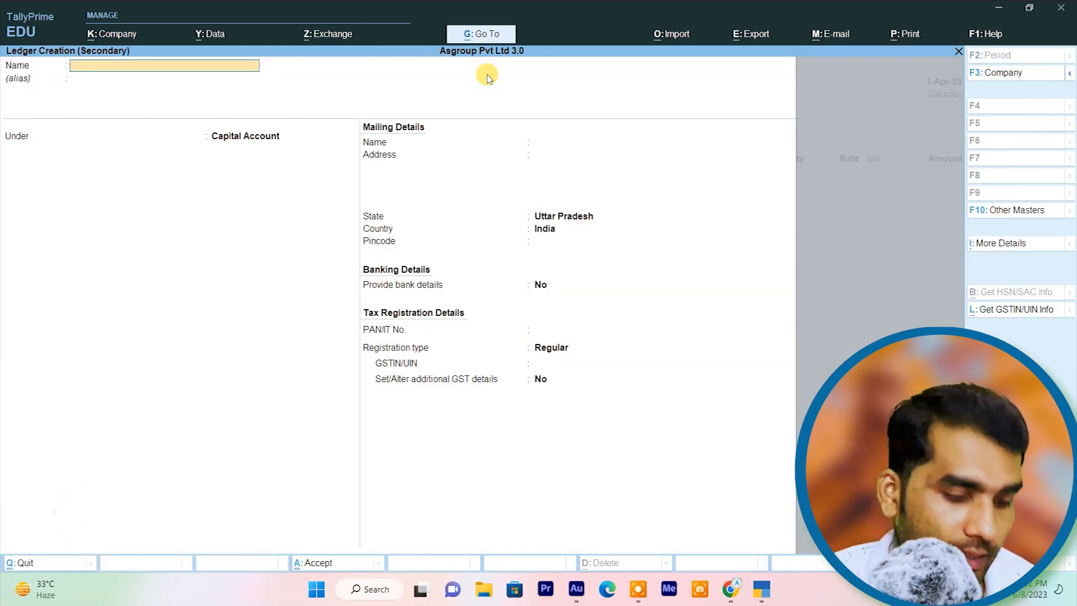
type("Rohan Creditor")
key("Return")
key("Return")
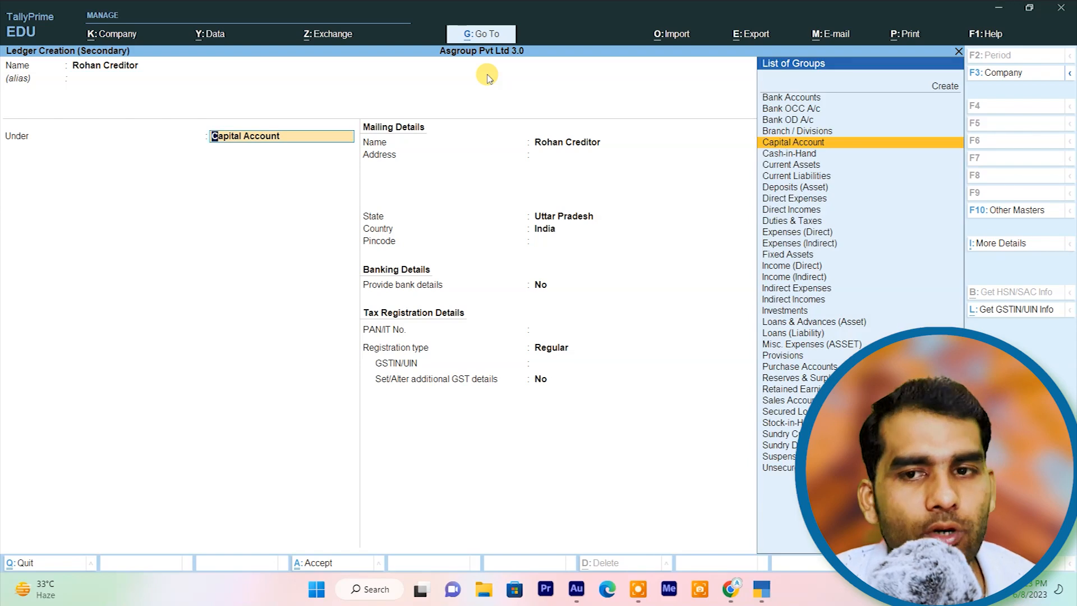
Step: Place the party ledger under Sundry Creditors, keep bill-by-bill balances at Yes and bank details at No, save it, and accept the party details
type("S")
key("Down")
key("Down")
key("Return")
key("Return")
key("Return")
key("Return")
key("Return")
key("Return")
key("Return")
key("Return")
key("Return")
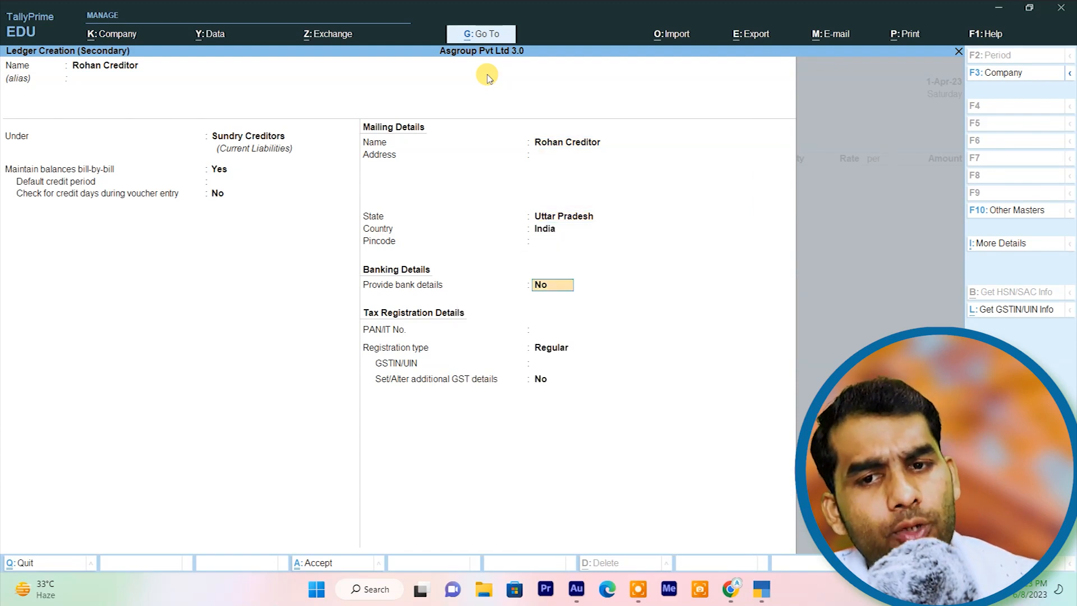
key("Return")
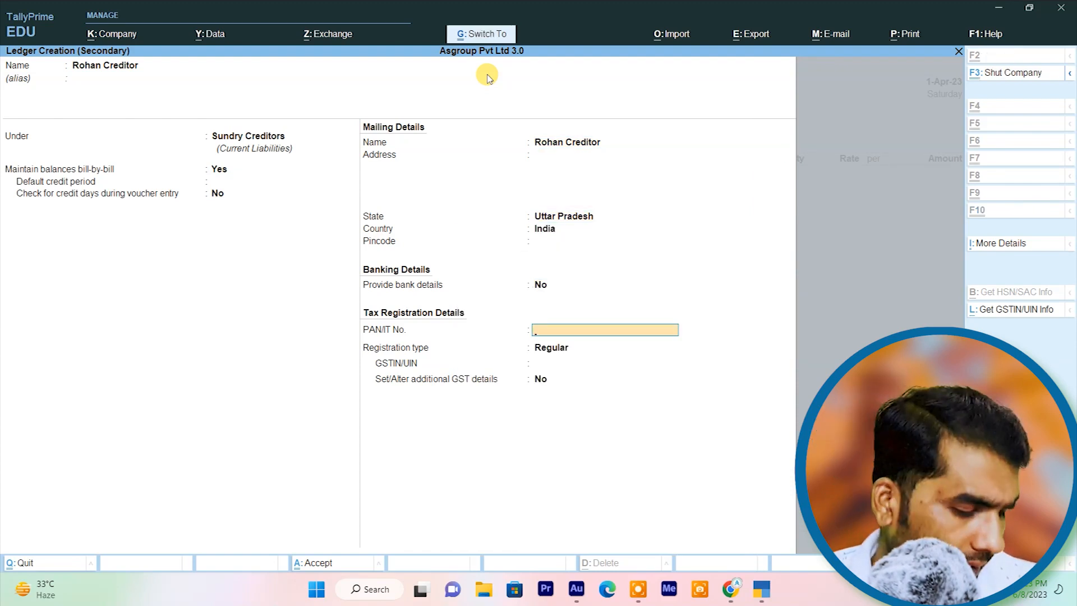
key("ctrl+a")
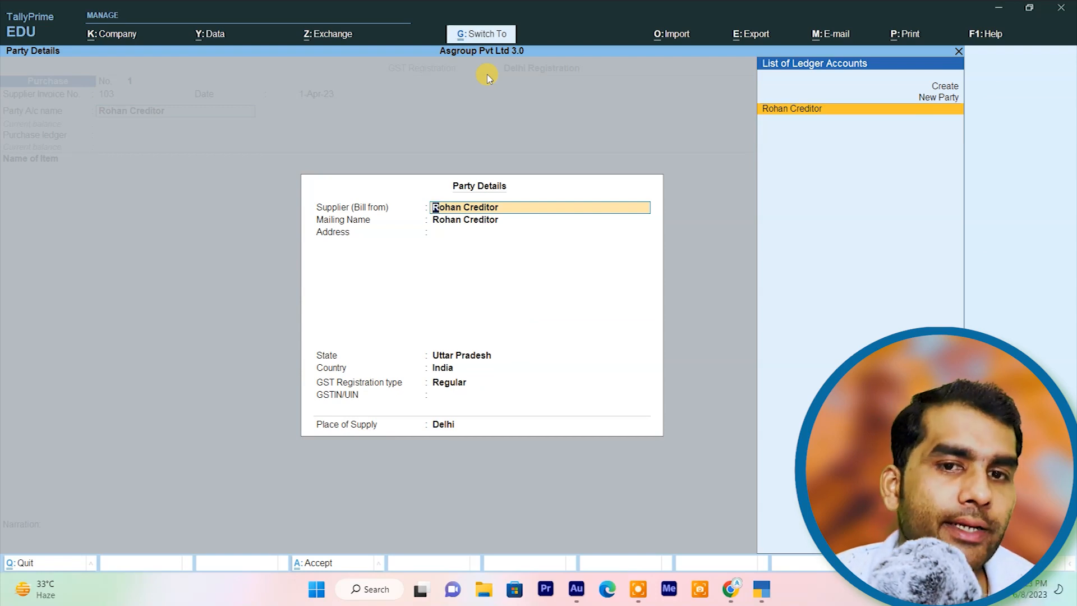
key("ctrl+a")
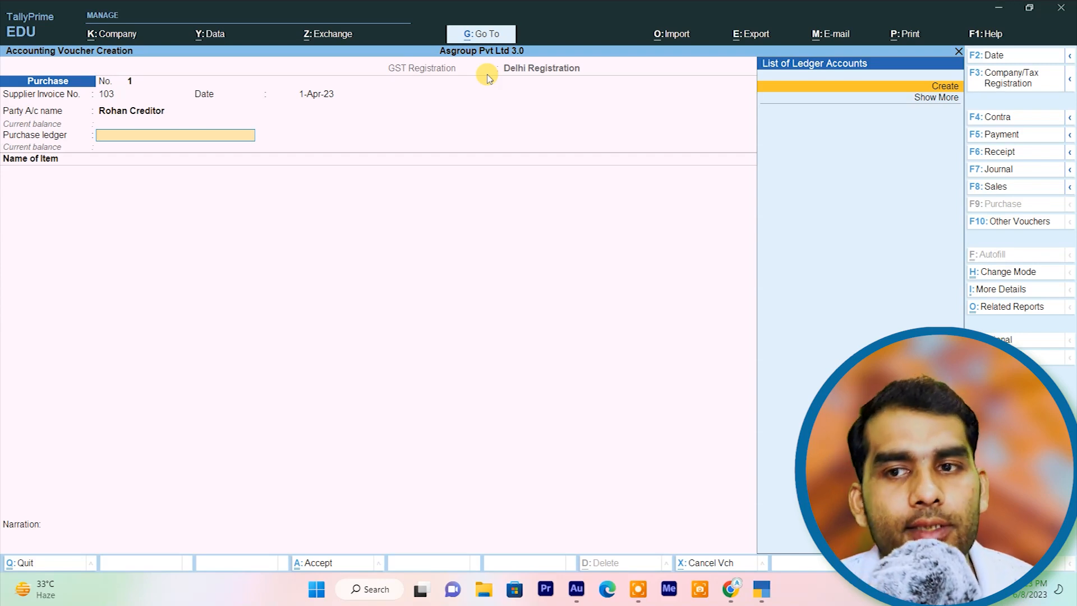
Step: Create a ledger named Purchase under Purchase Accounts for the voucher's purchase ledger
key("alt+c")
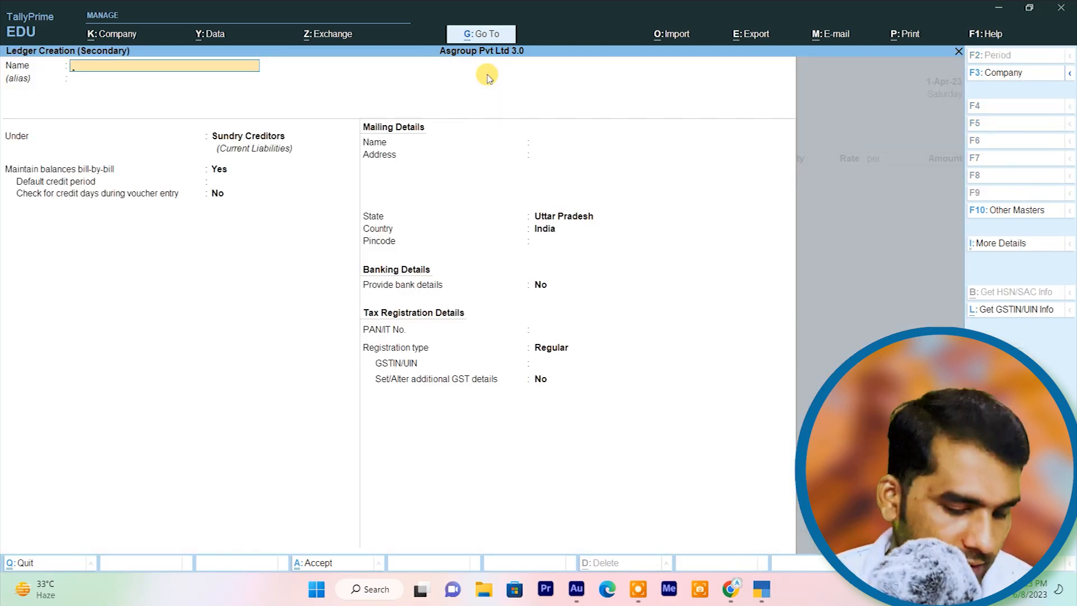
type("Purchase")
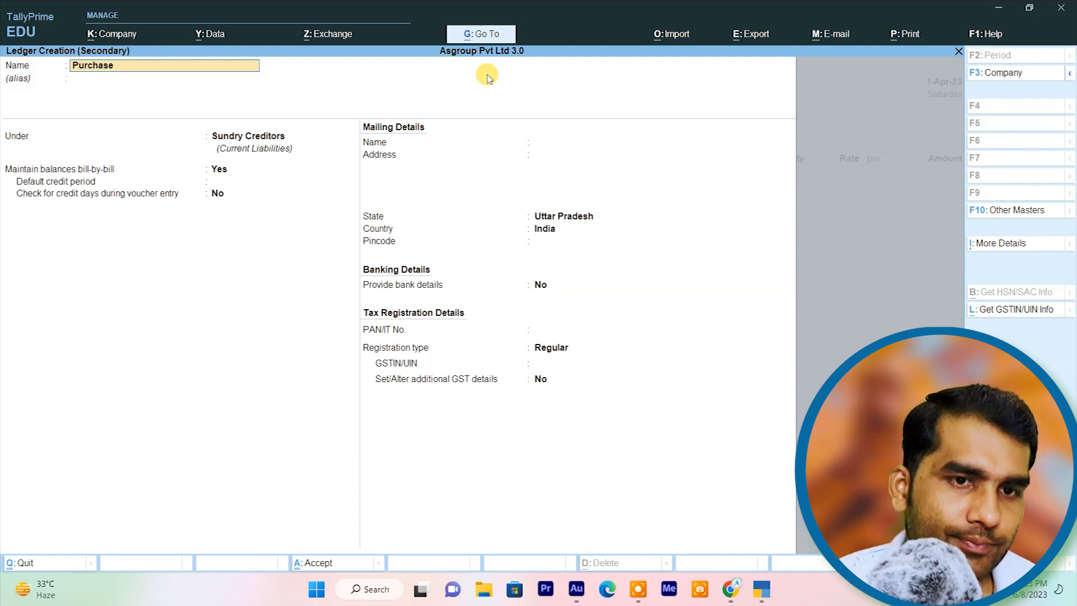
key("Return")
type("P")
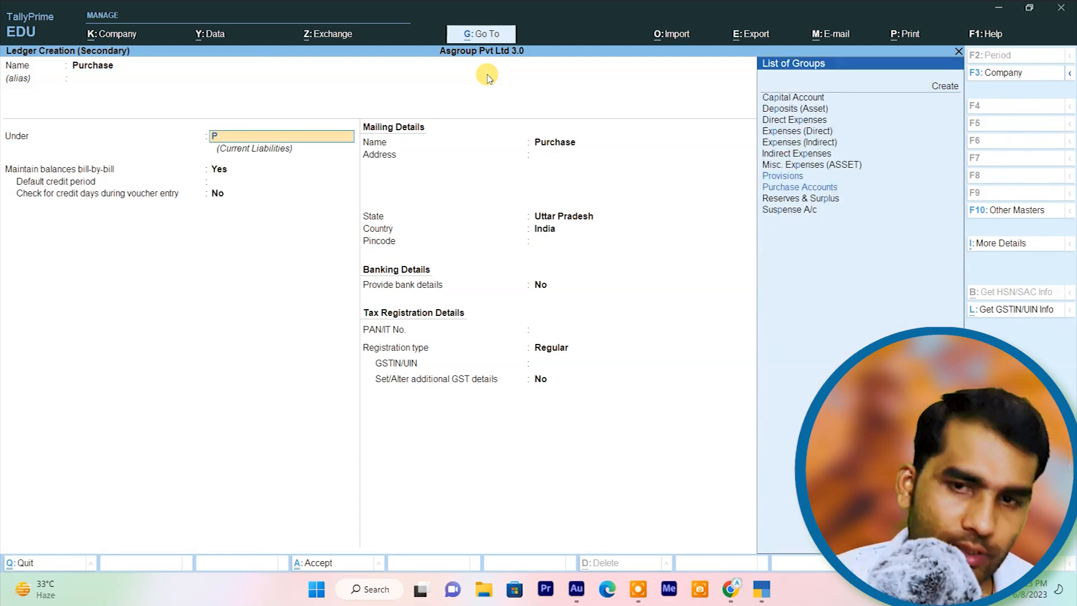
key("Down")
key("Return")
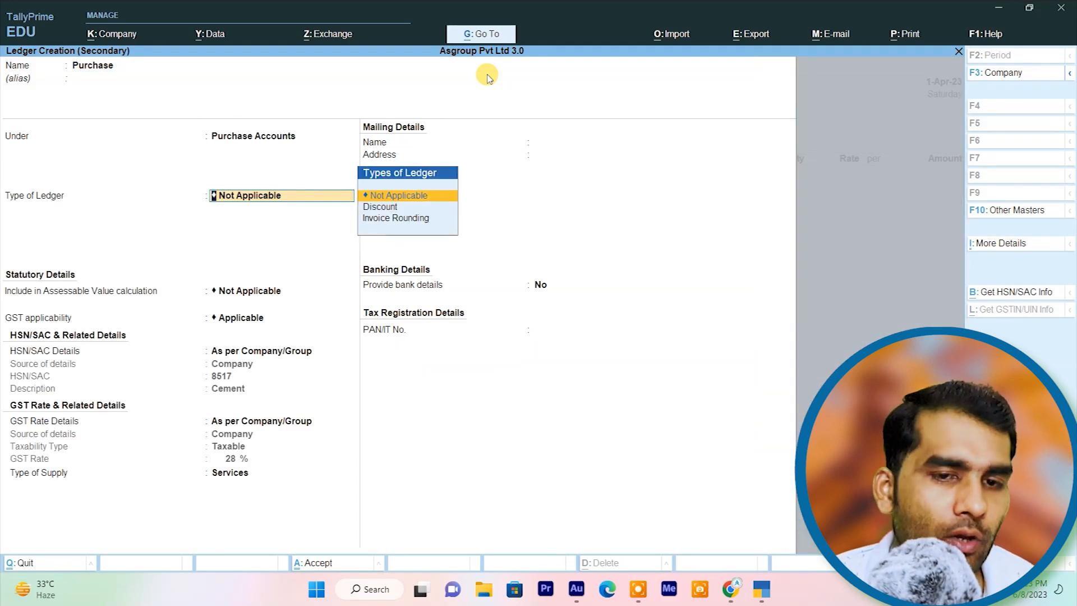
Step: Keep the ledger type Not Applicable, HSN/SAC and GST rate As per Company/Group, and supply type Services, and save the Purchase ledger
key("Return")
key("Return")
key("Return")
key("Return")
key("Return")
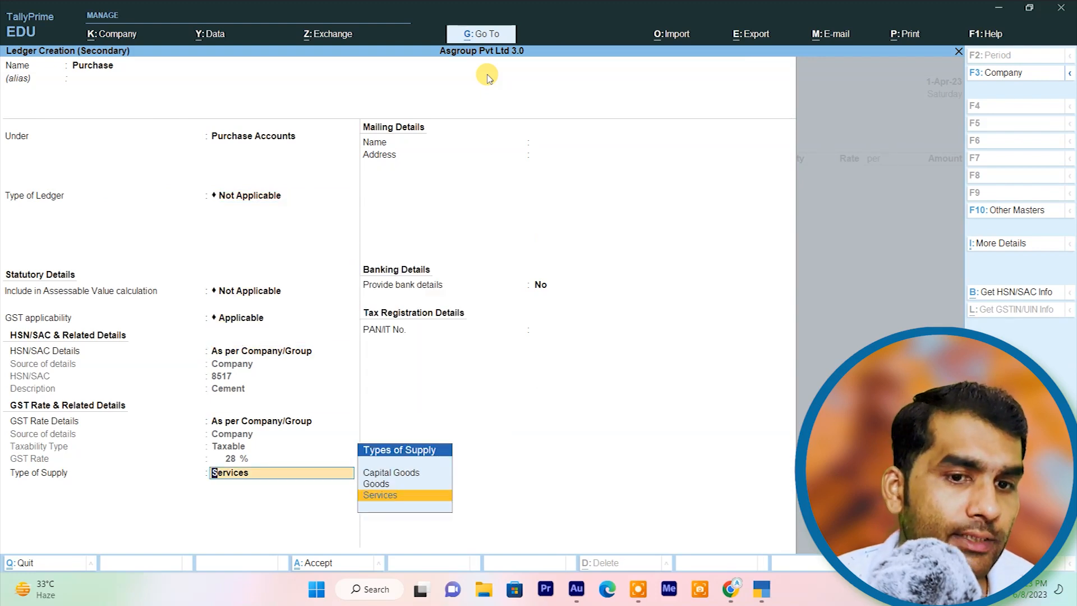
key("Return")
key("Return")
key("Return")
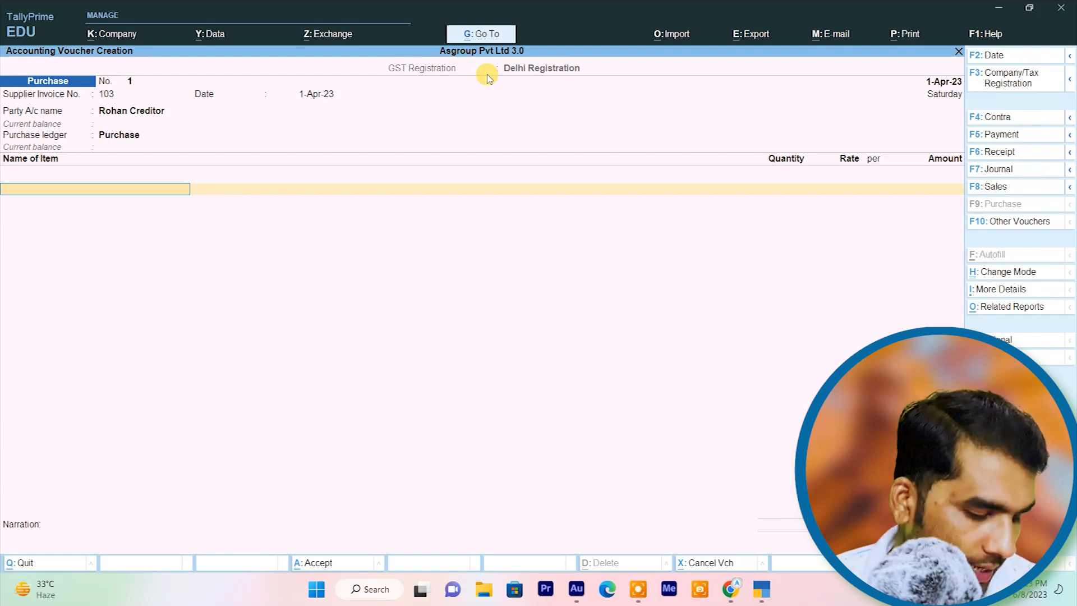
Step: Start a new stock item named Acc Cement for the voucher's first item line, with no alias
key("ctrl")
key("alt+c")
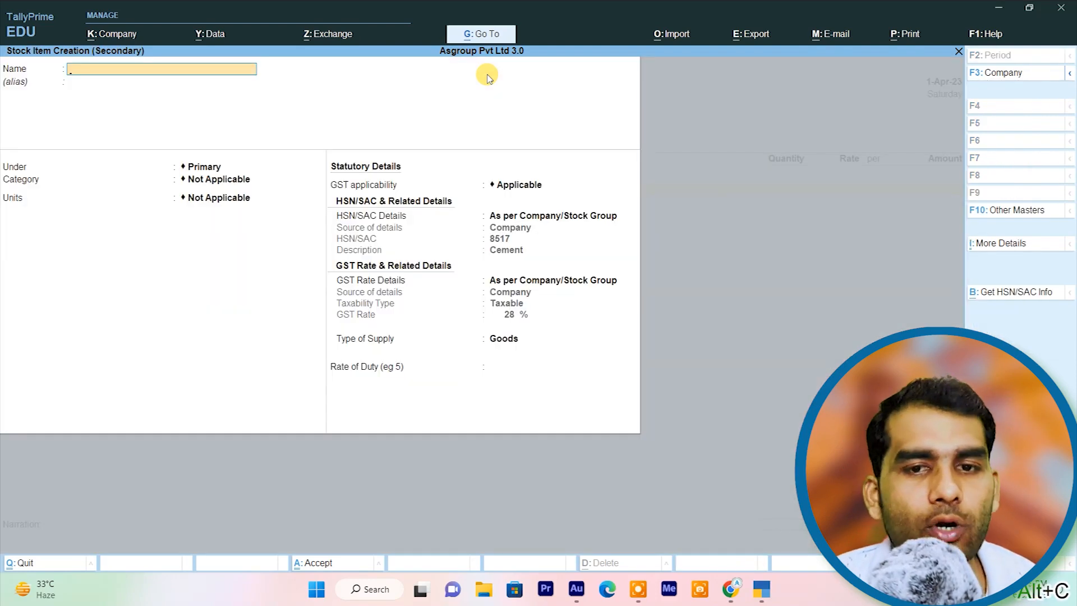
type("A")
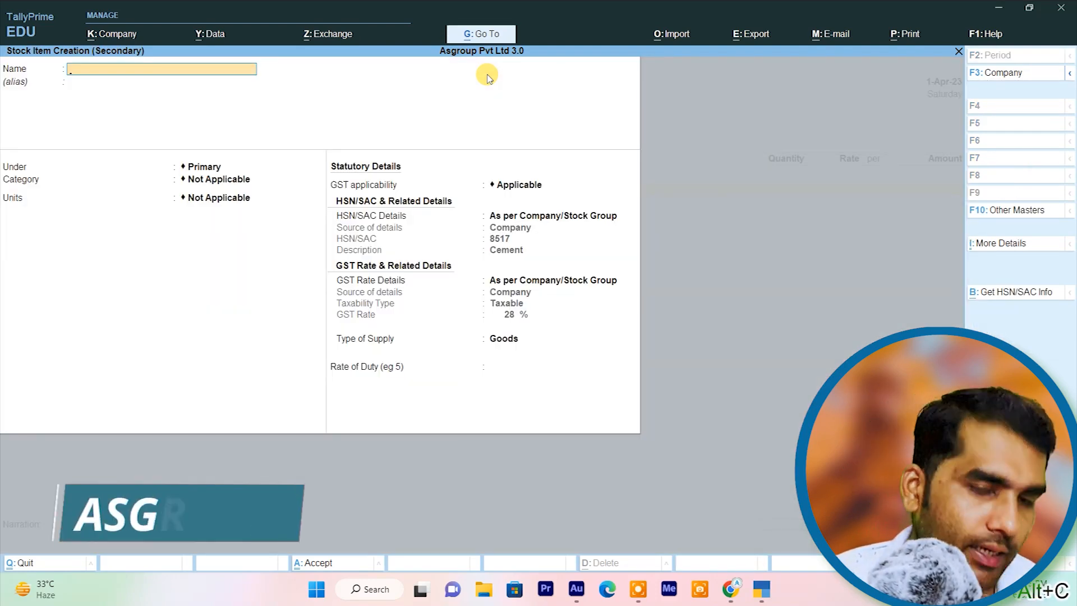
type("cc Cement")
key("Return")
key("Return")
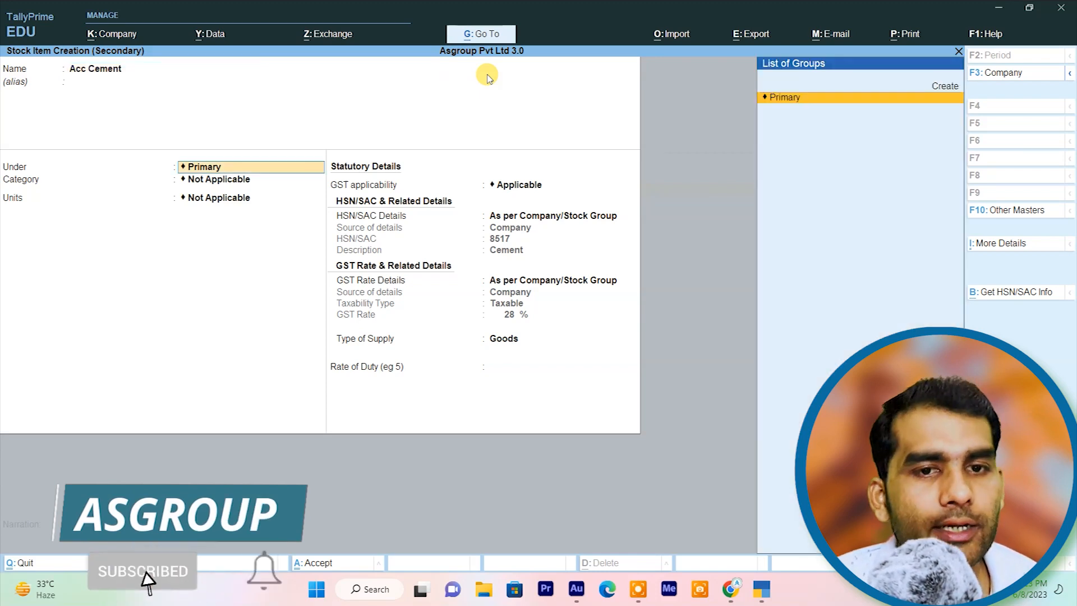
Step: Create a stock group named Acc under Primary for the item, keeping HSN/SAC and GST rate details As per Company/Stock Group
key("alt+c")
type("Ac")
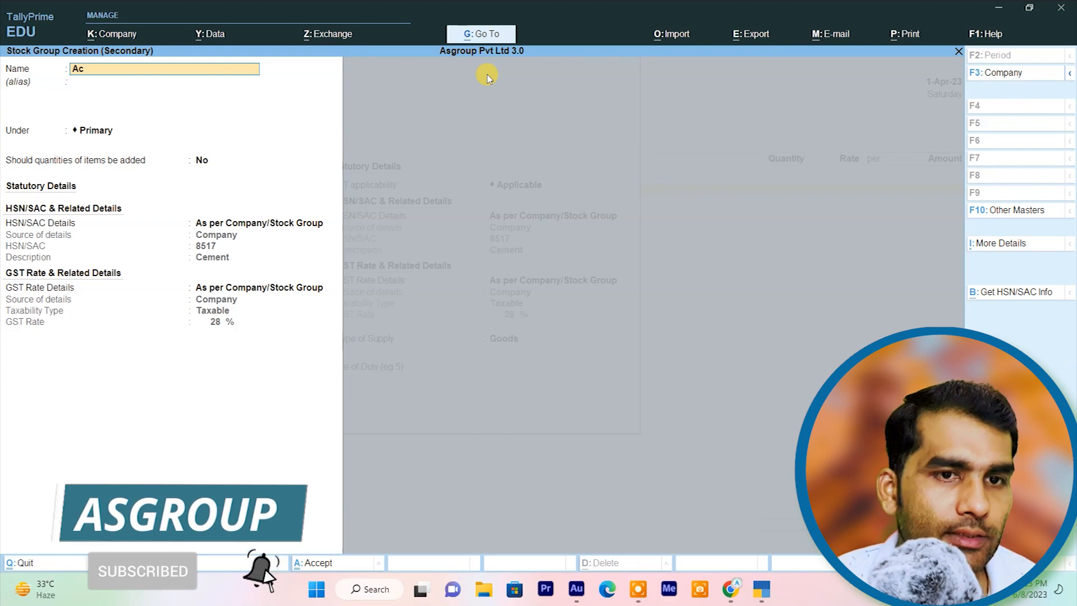
type("c")
key("Return")
key("Return")
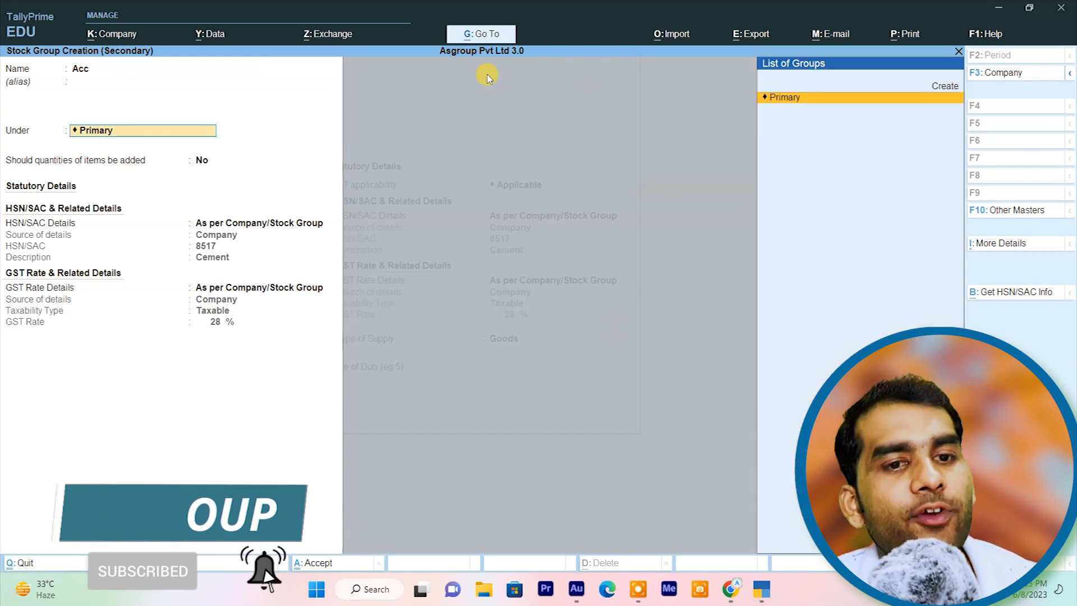
key("Return")
key("Return")
key("Return")
key("Return")
key("Return")
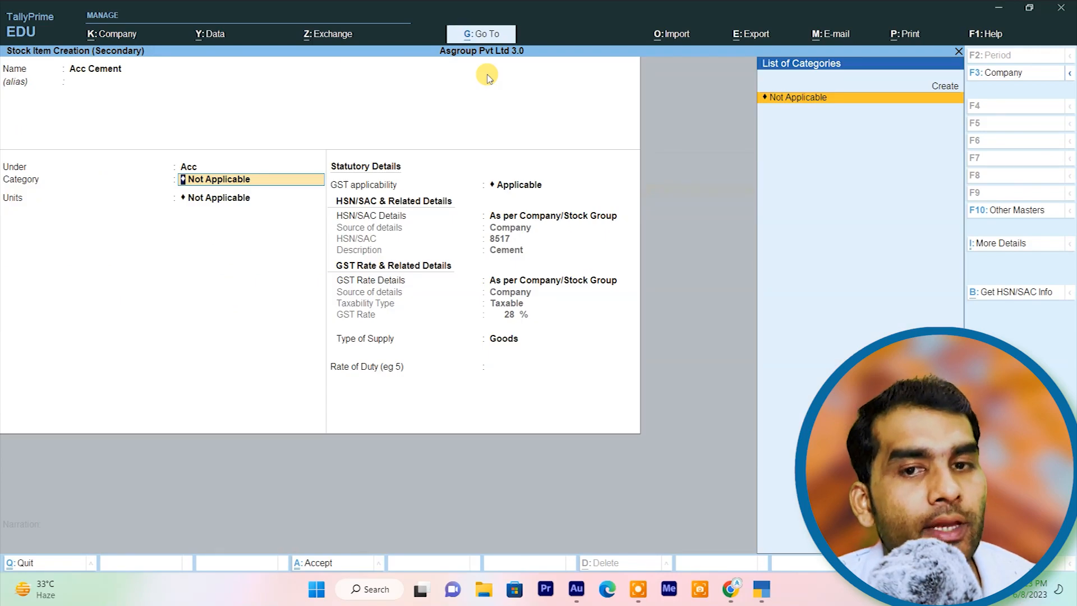
Step: Create a stock category named Cement under Primary for the stock item
key("Up")
key("Return")
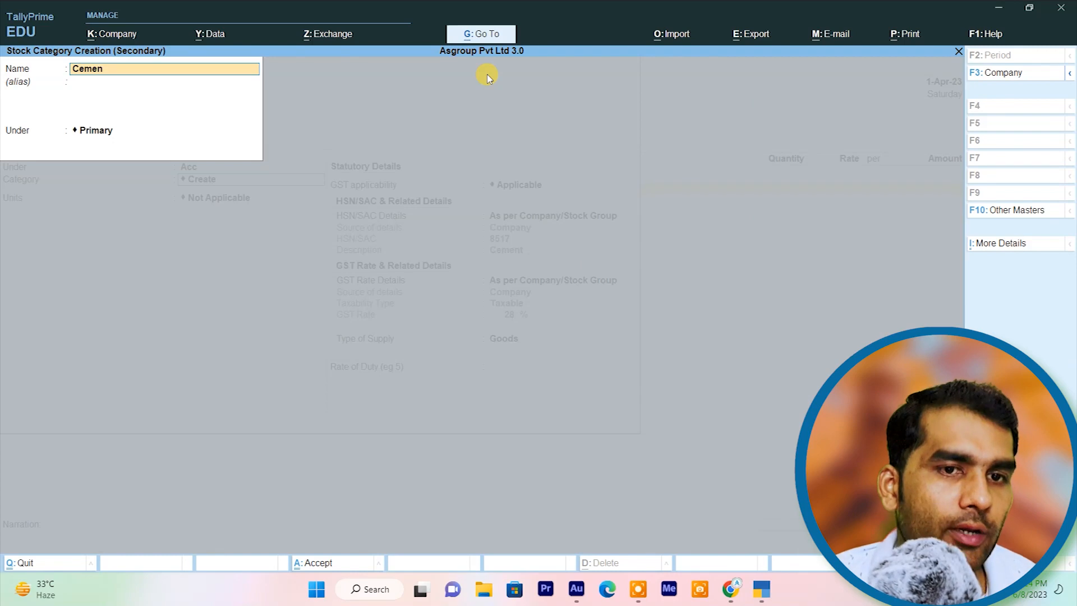
key("Return")
key("Return")
key("Return")
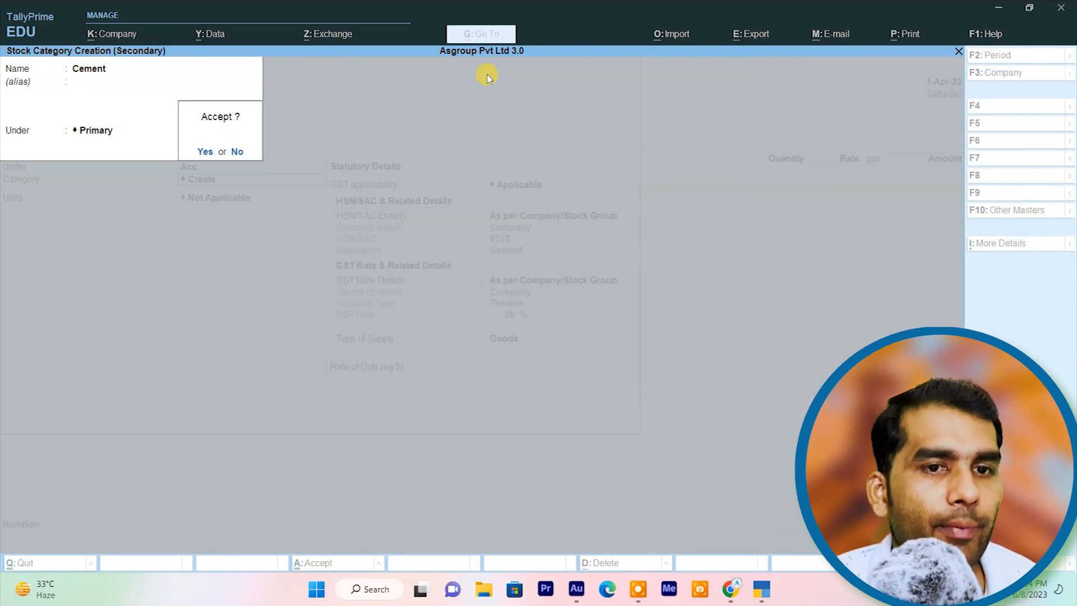
key("Return")
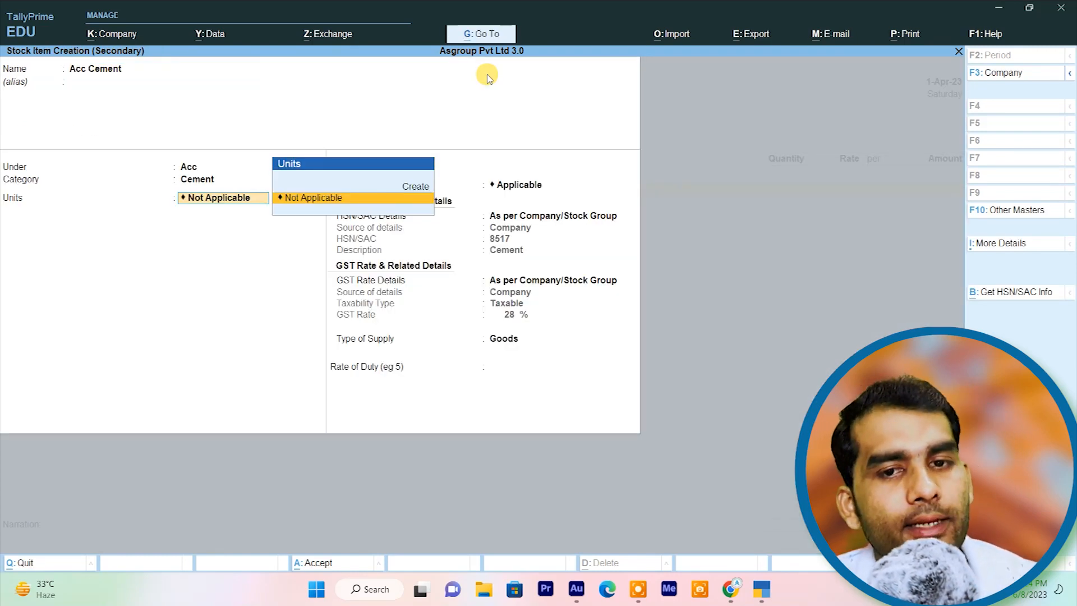
Step: Create the unit bags with quantity code BAG-BAGS and 0 decimal places, and keep the item's GST applicability at Applicable
key("Up")
key("Return")
type("bags")
key("Return")
key("Return")
key("Down")
key("Return")
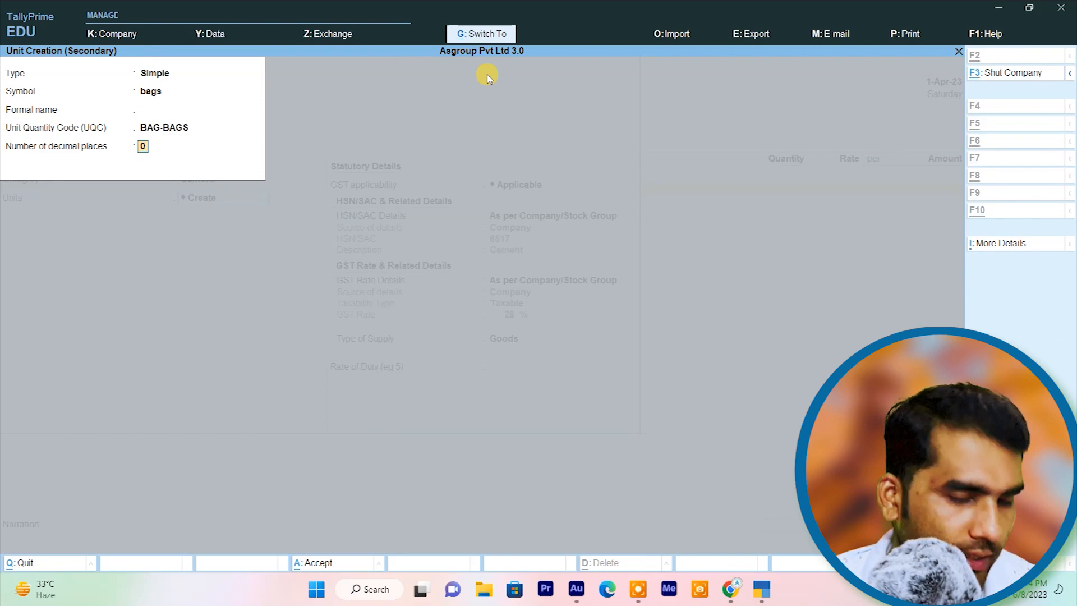
key("ctrl+a")
key("Return")
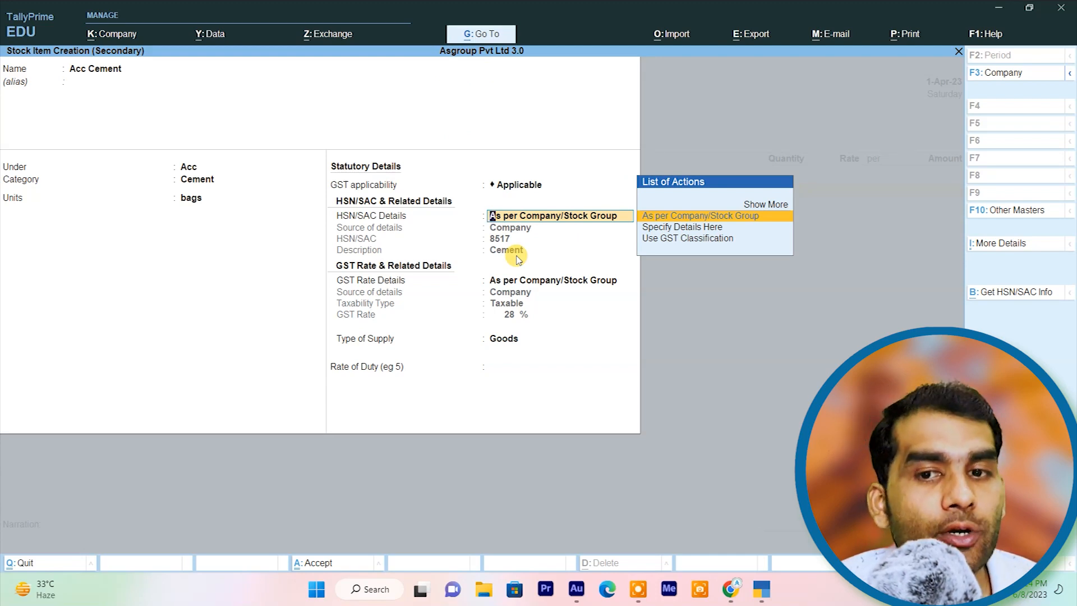
Step: Go through the item's GST rate and supply type fields, and try Specify Details Here for its HSN/SAC details
key("Return")
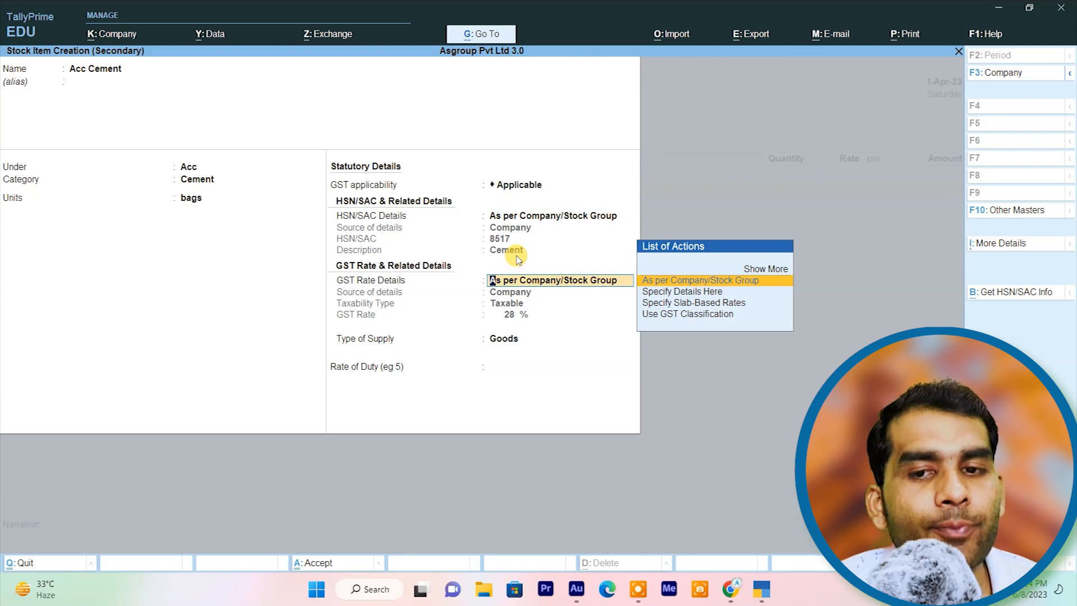
key("Return")
key("Return")
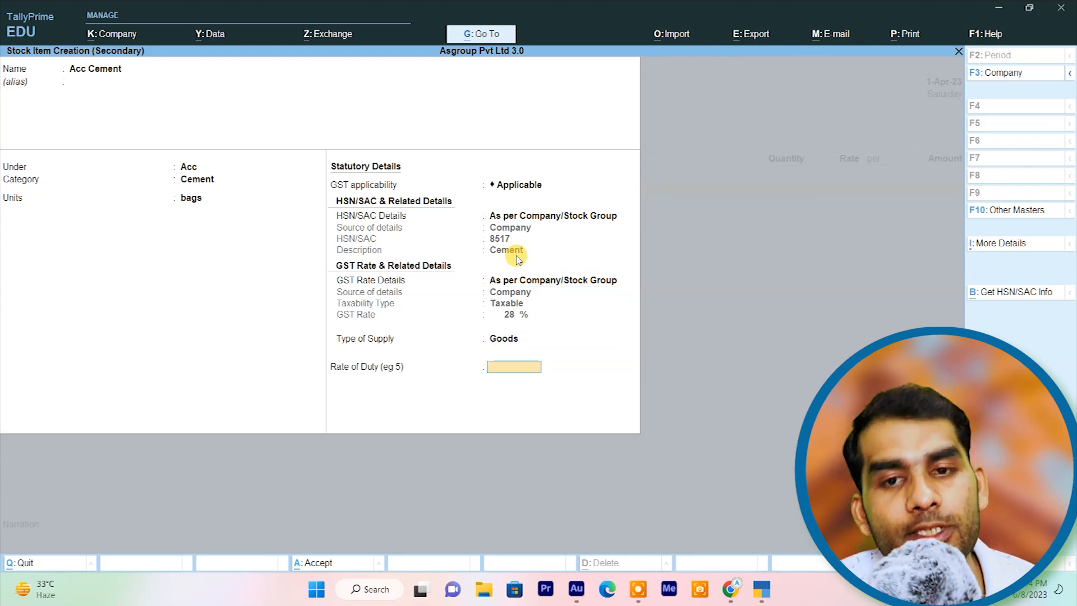
key("BackSpace")
key("BackSpace")
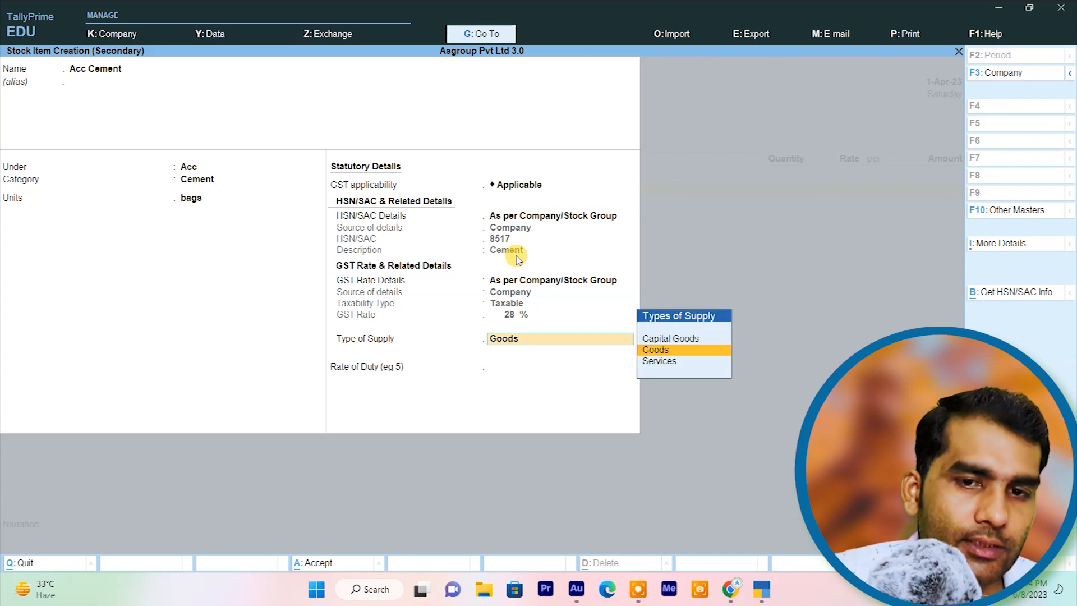
key("BackSpace")
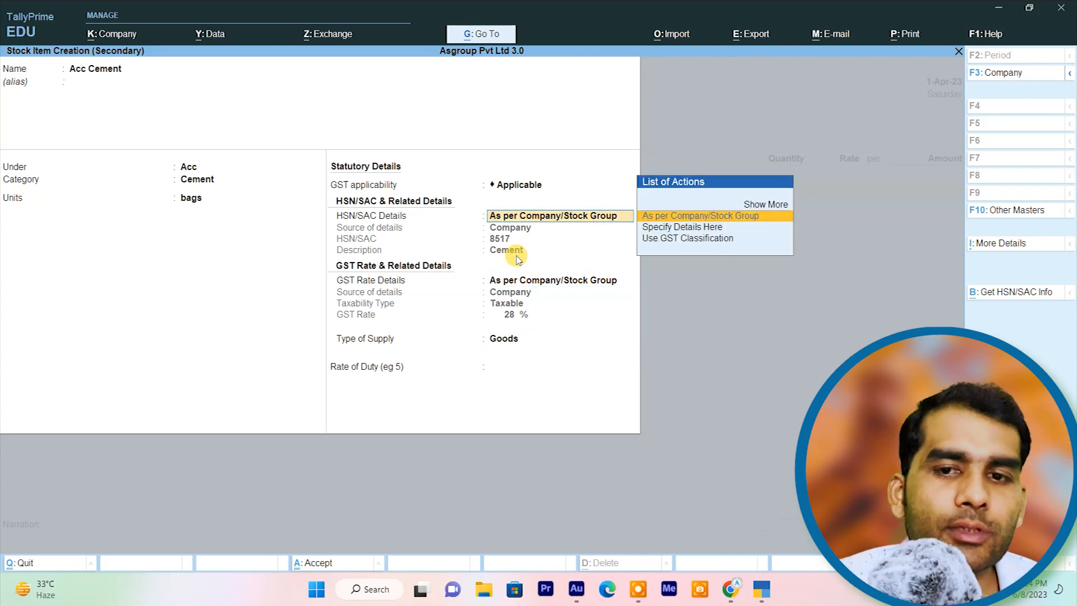
key("Down")
key("Return")
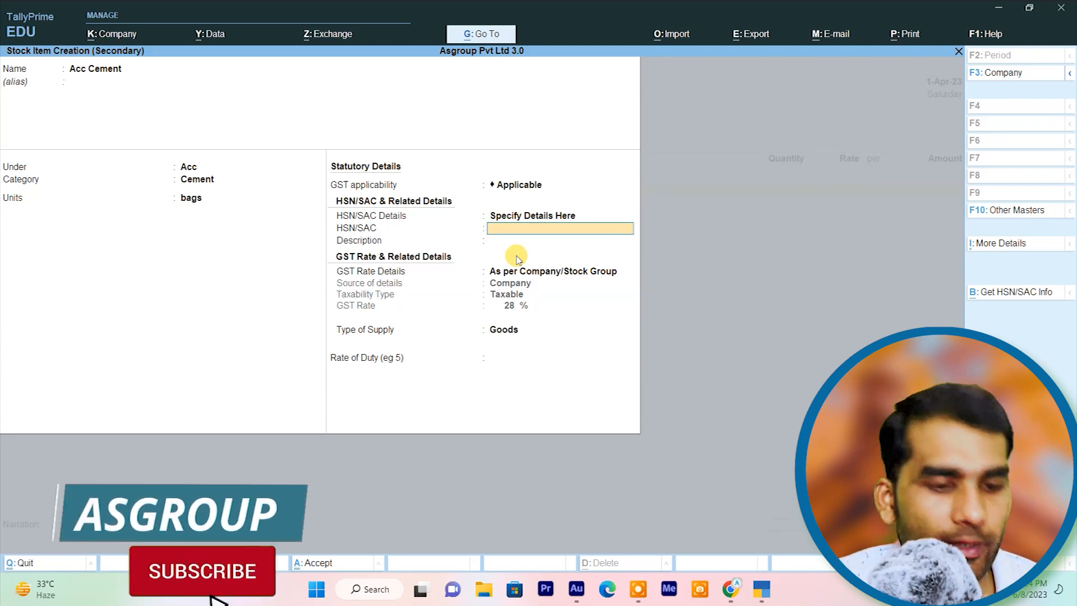
key("BackSpace")
key("Up")
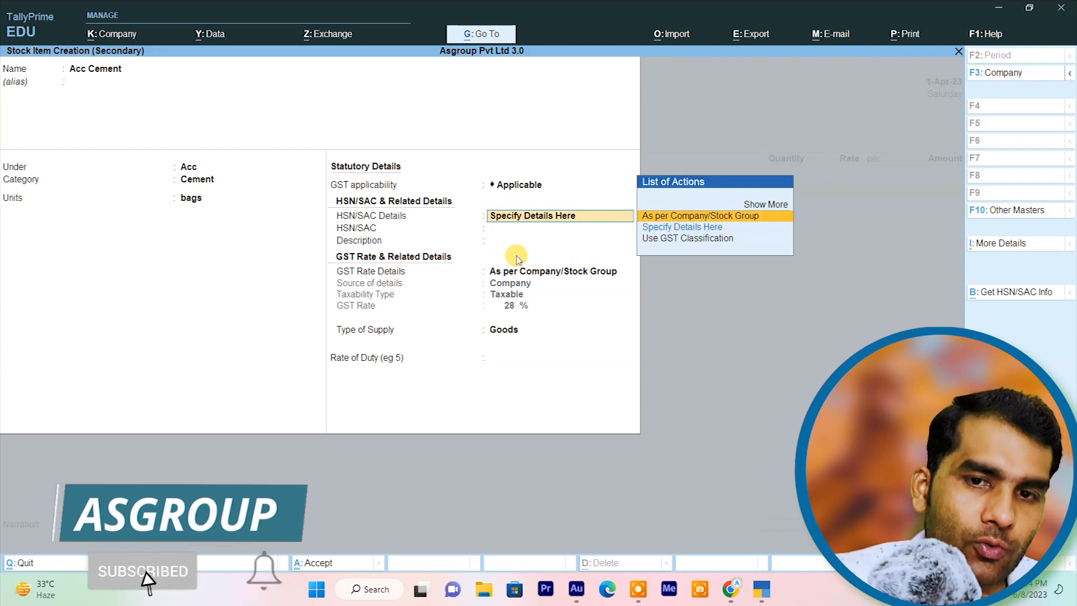
Step: Keep HSN/SAC and GST rate details As per Company/Stock Group, supply type Goods and rate of duty blank, and save the stock item
key("Return")
key("Return")
key("Return")
key("Return")
key("Return")
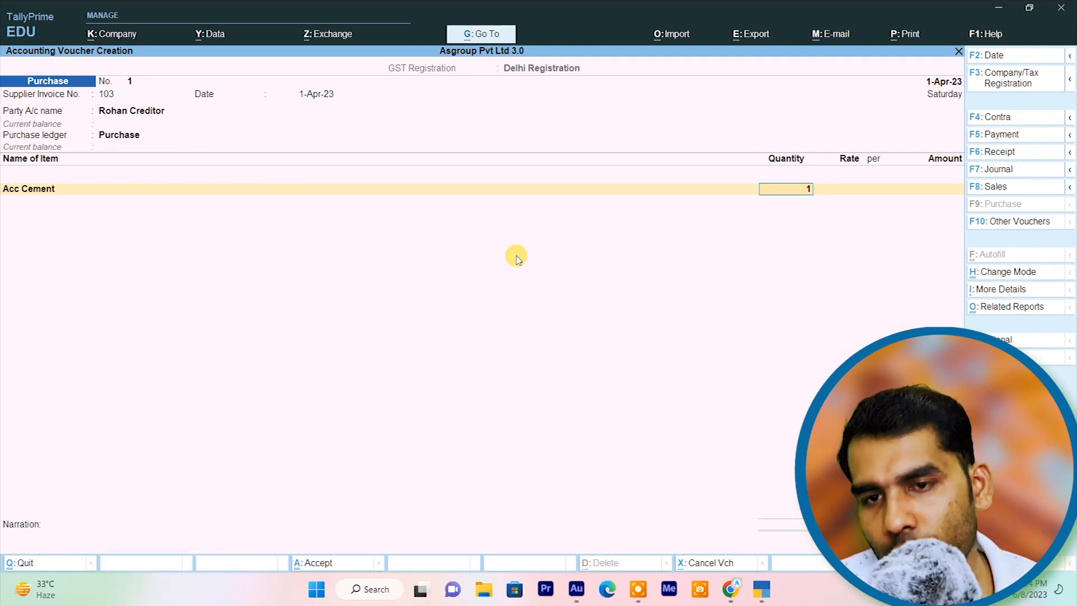
Step: Enter 100 bags of Acc Cement at a rate of 340, keeping GST rate and HSN/SAC details As per Masters/Company
key("Return")
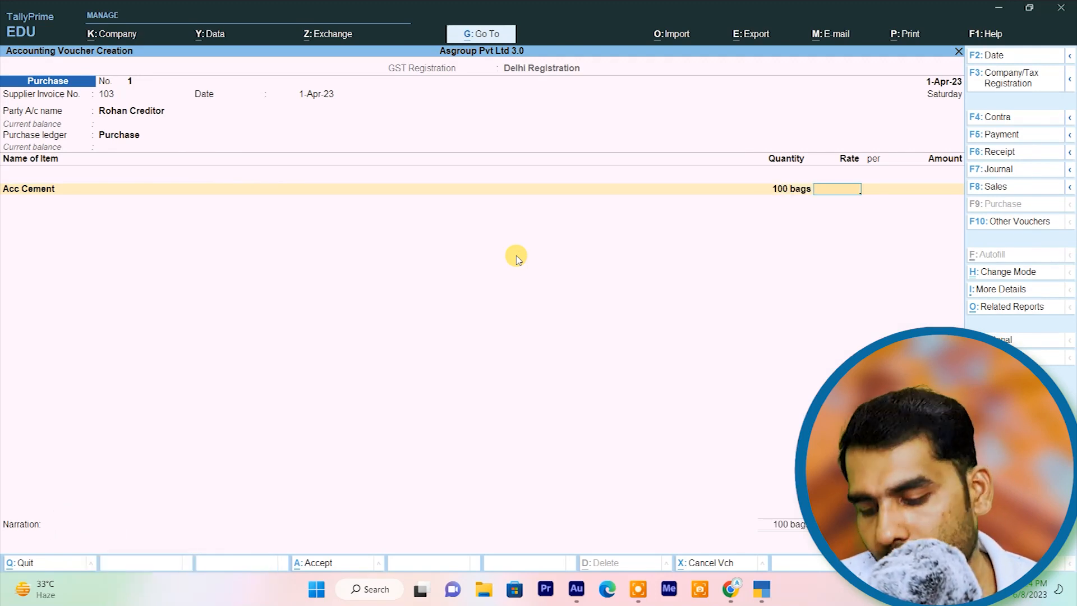
type("340")
key("Return")
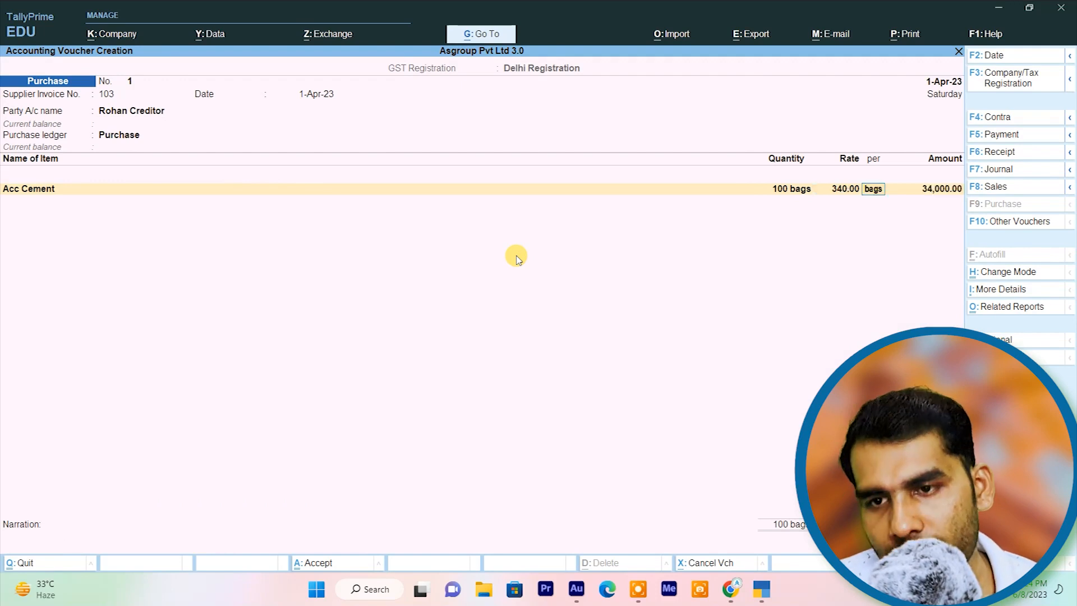
key("Return")
key("Return")
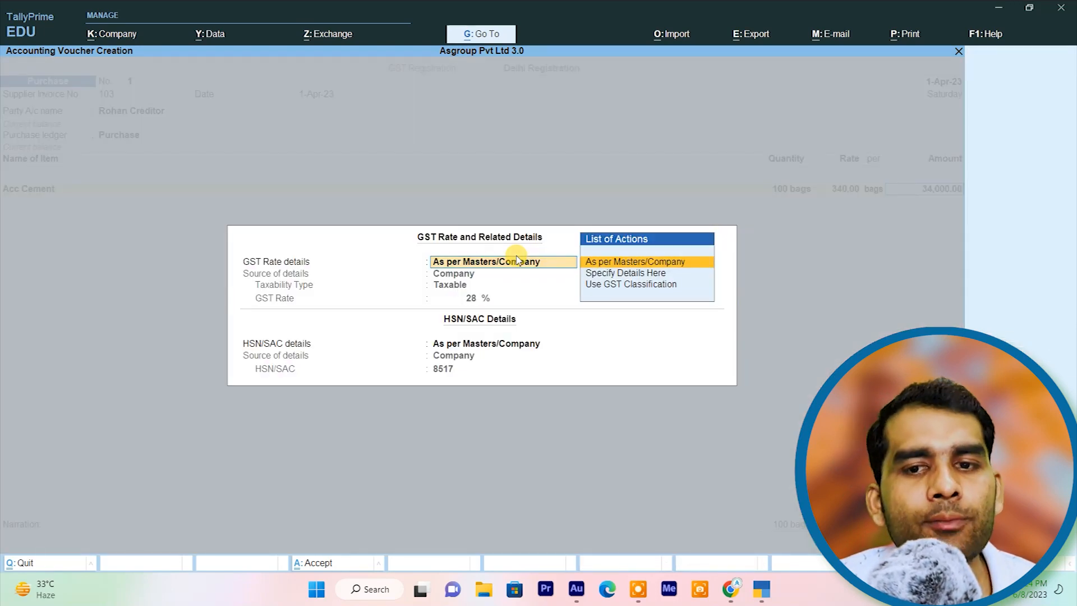
key("Return")
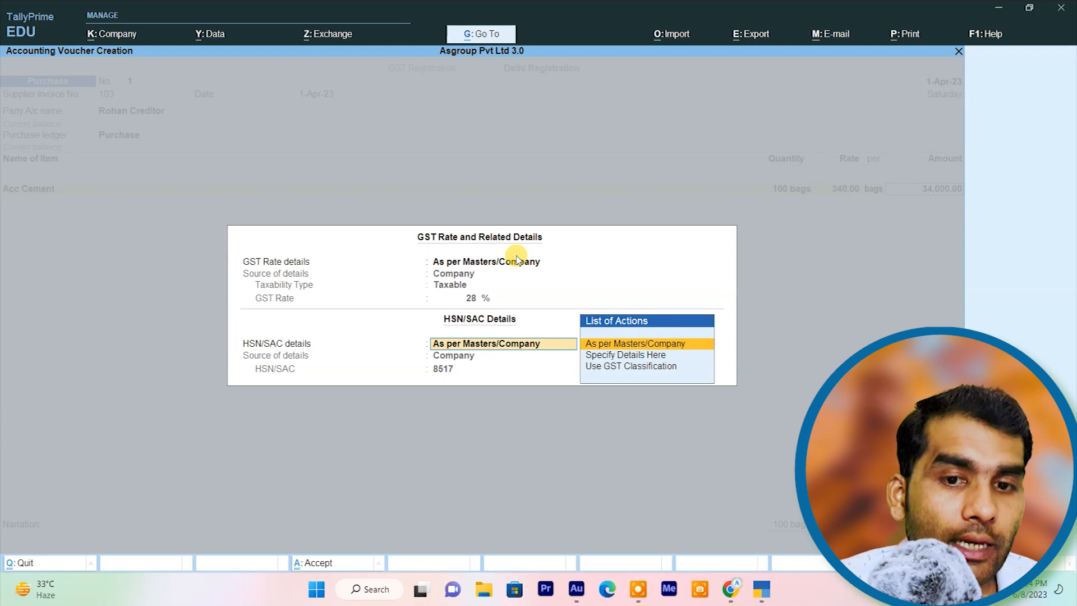
key("Return")
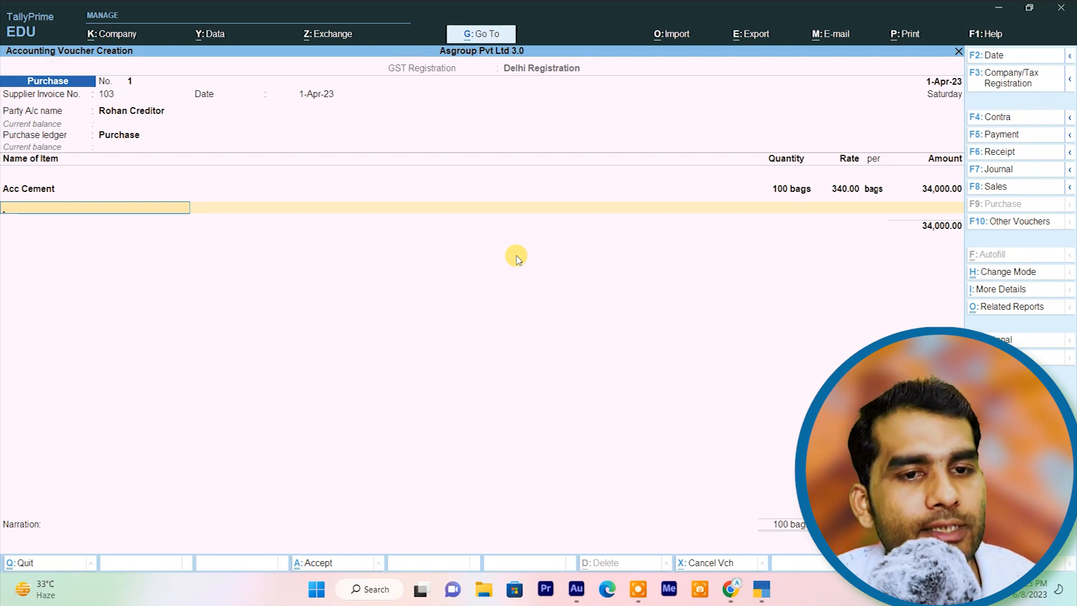
Step: End the item list and start a new ledger for the voucher's tax line, beginning its name with Input
key("Return")
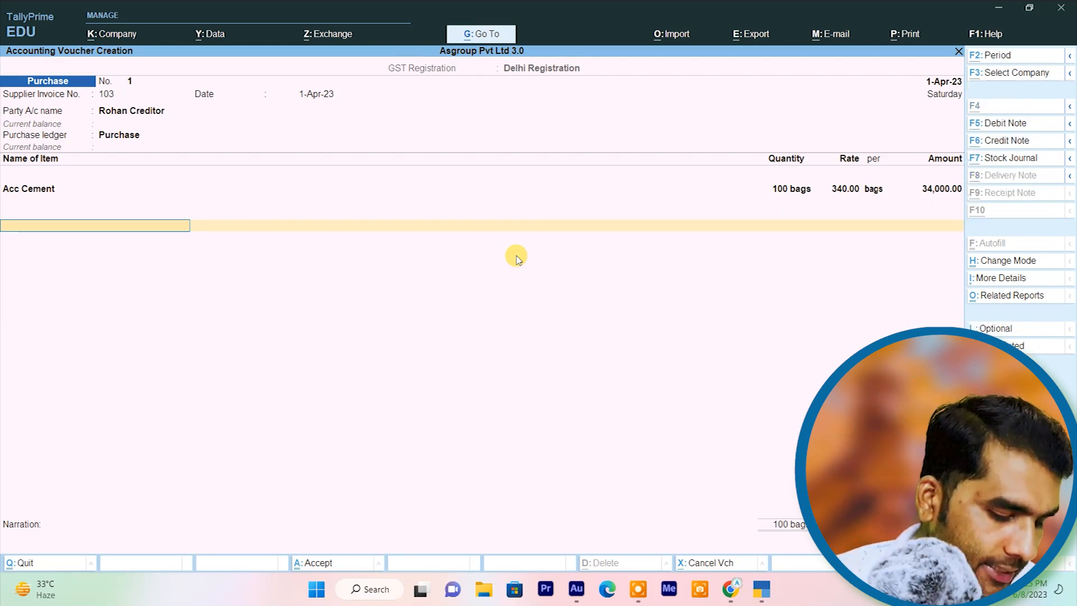
key("alt+c")
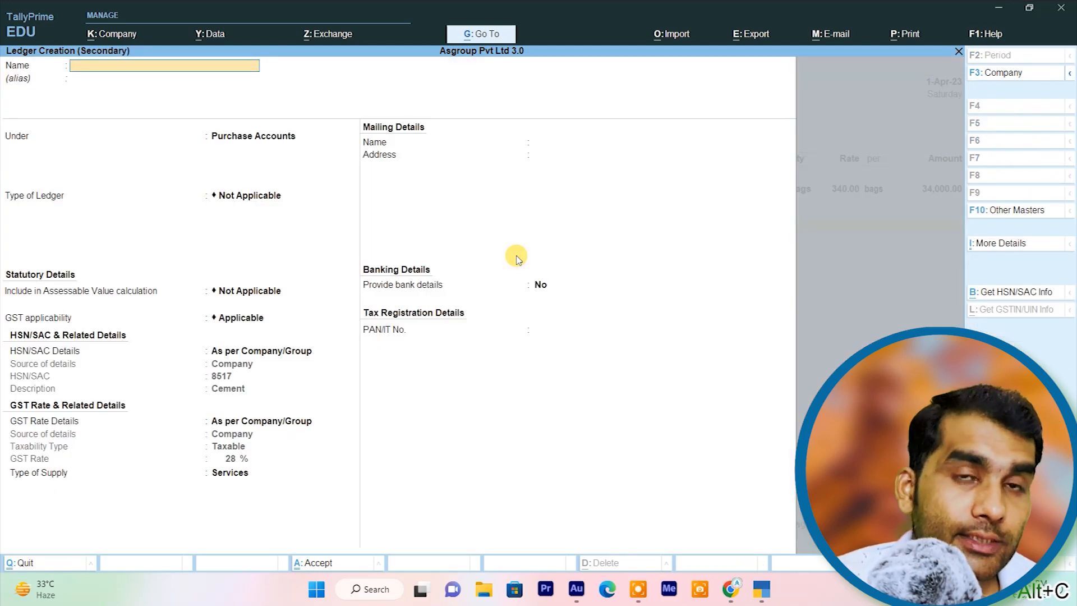
type("Input")
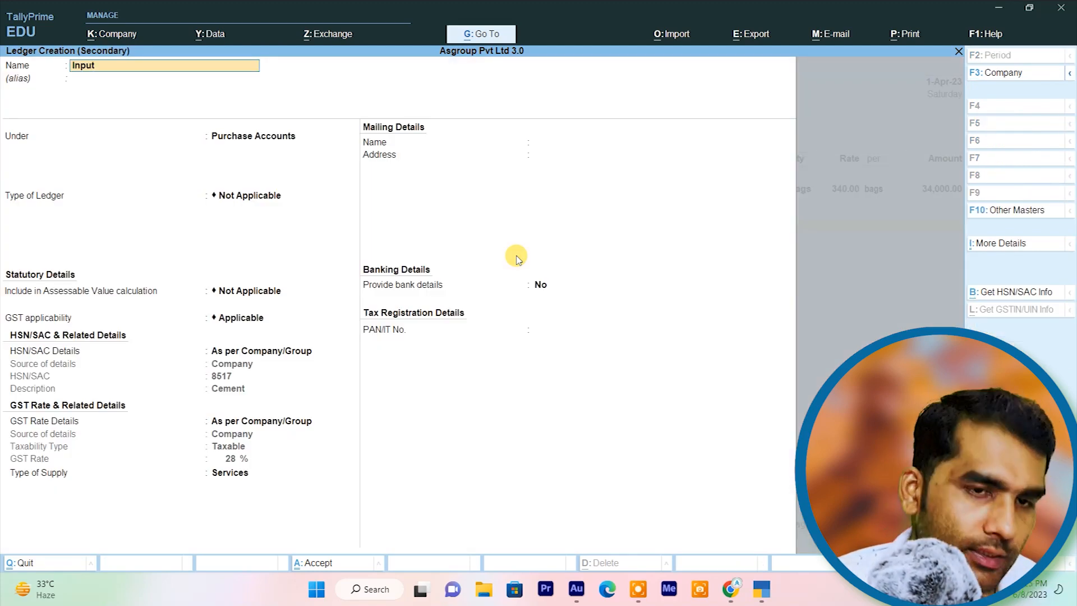
type(" V")
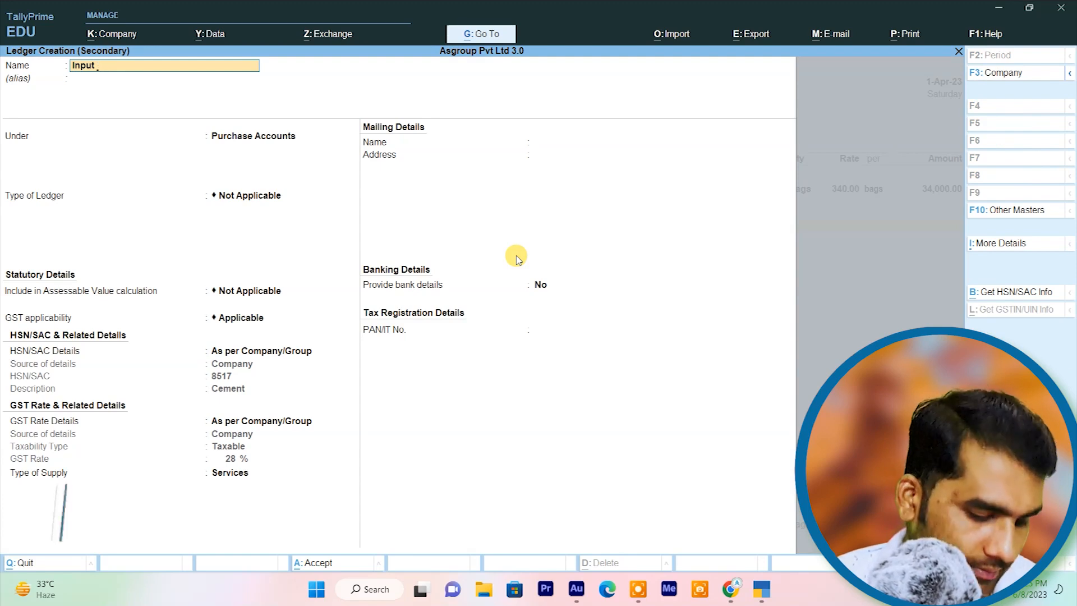
type("C Gst")
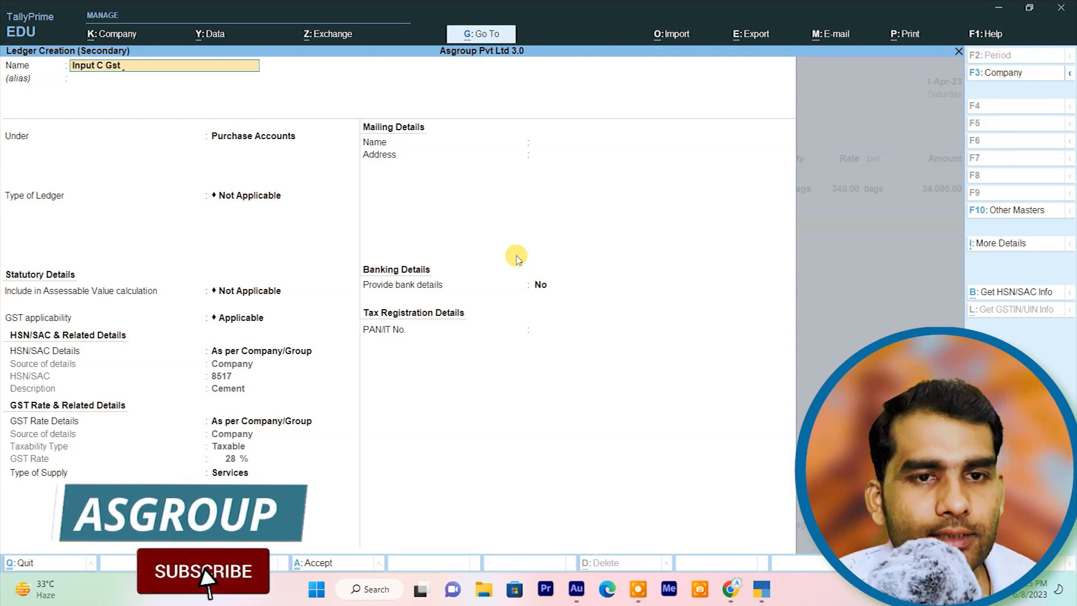
key("BackSpace")
key("BackSpace")
key("BackSpace")
key("BackSpace")
key("BackSpace")
key("BackSpace")
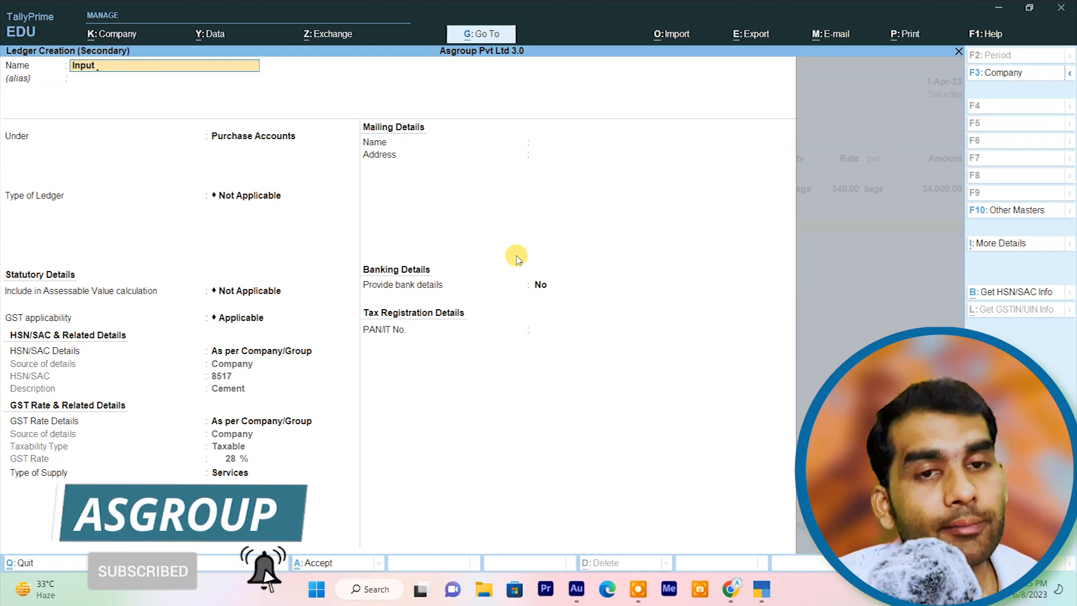
Step: Complete the ledger name as Input I Gst @ 28%, with no alias, and place it under Duties & Taxes
type("I Gst")
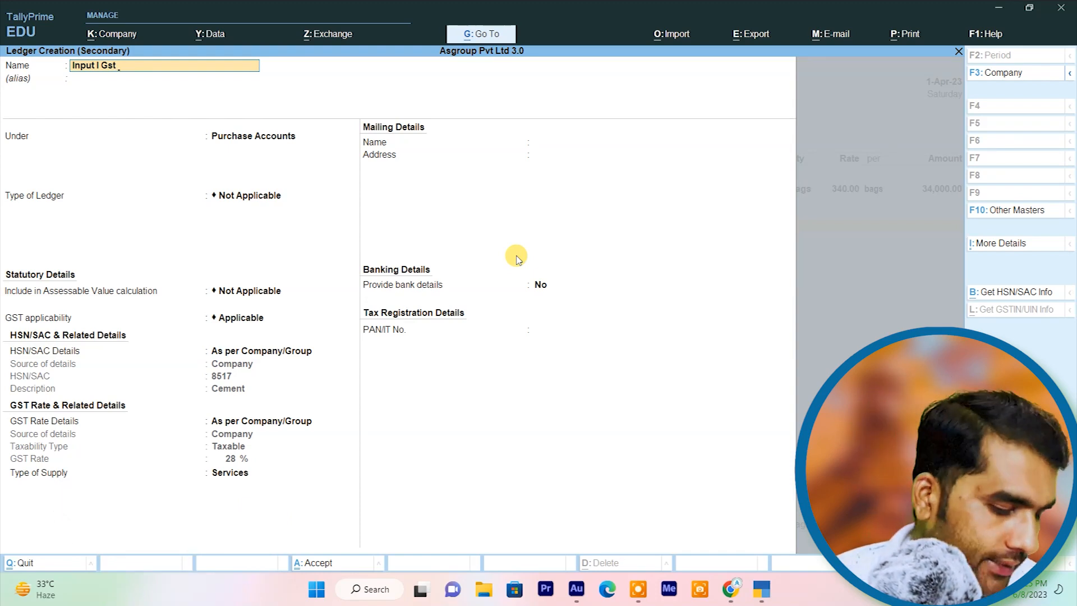
type(" @ 28%")
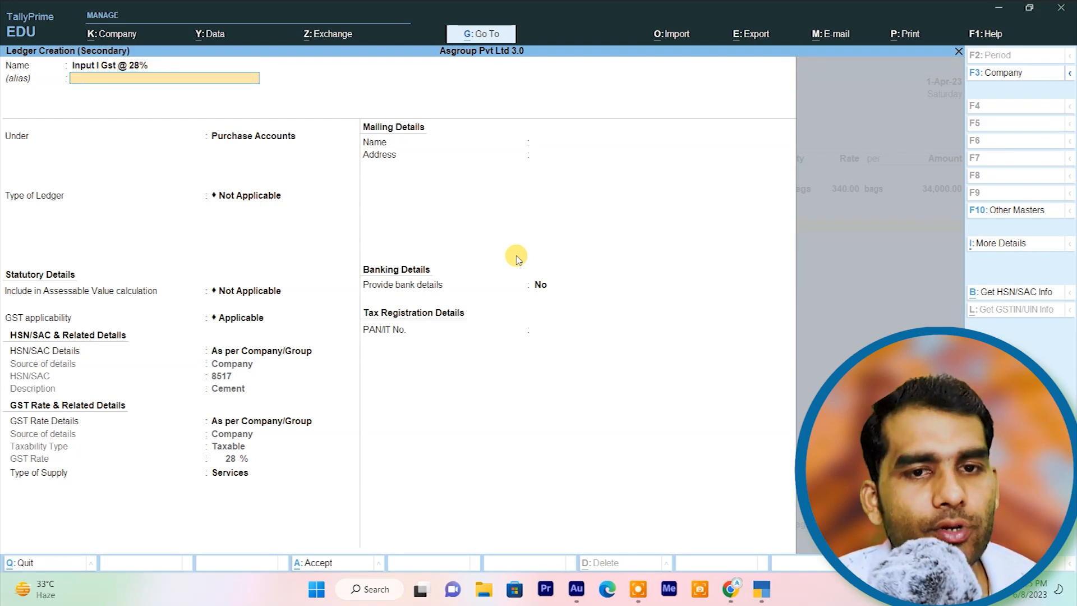
key("Return")
type("D")
key("Down")
key("Down")
key("Down")
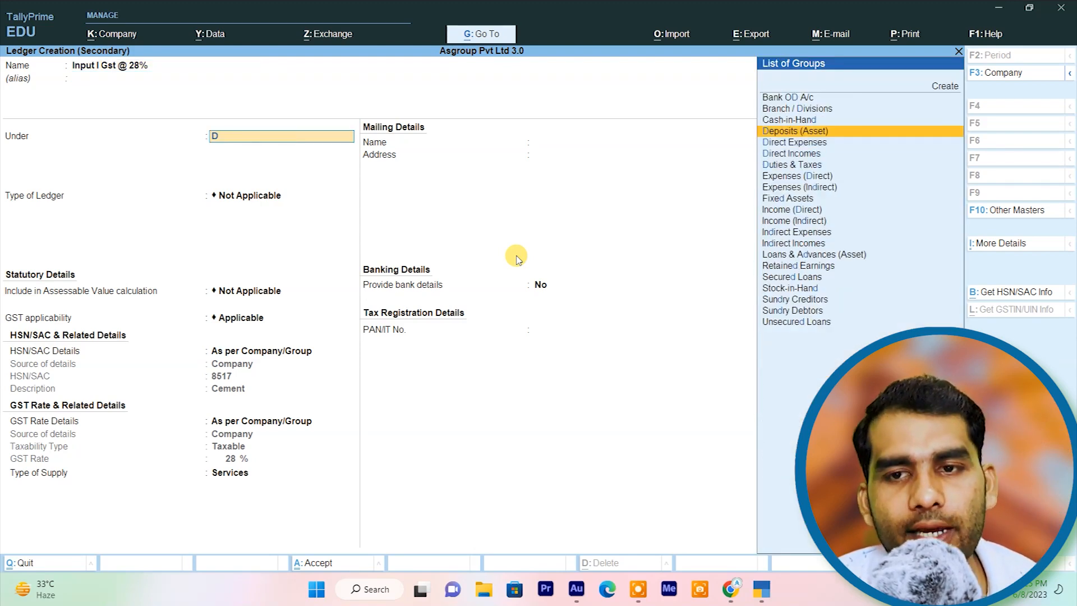
key("Return")
Step: Set the tax ledger's duty type to GST, tax type to IGST and percentage of calculation to 28%
key("Up")
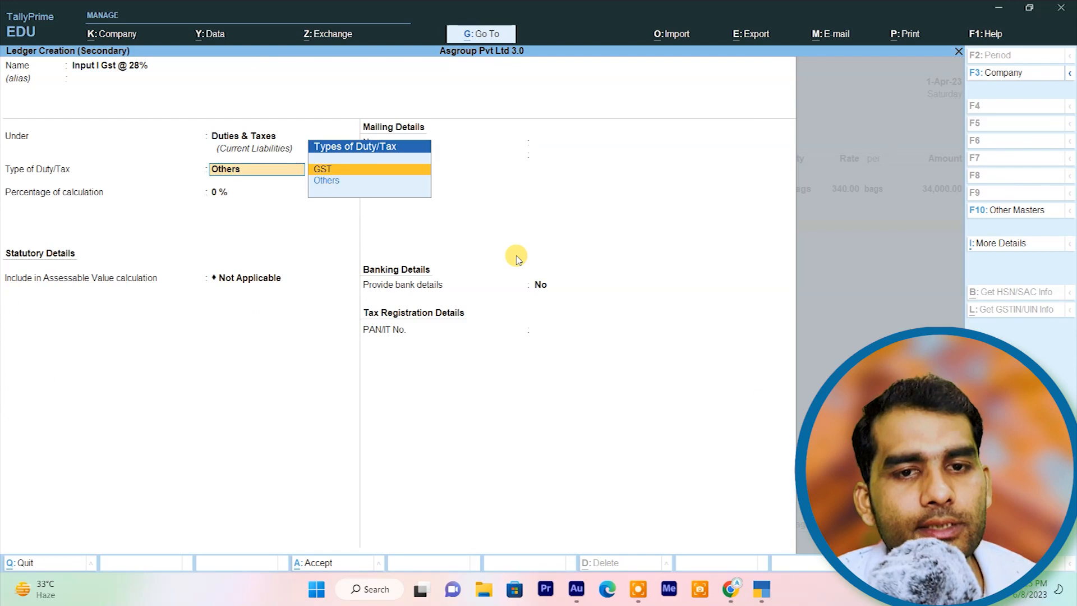
key("Return")
key("Return")
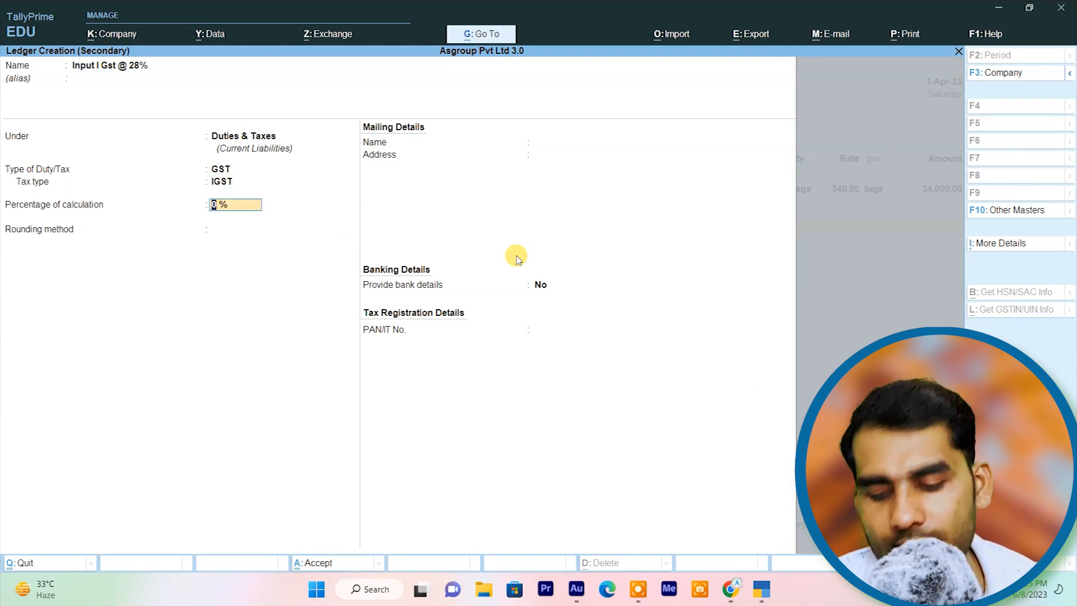
type("28")
key("Return")
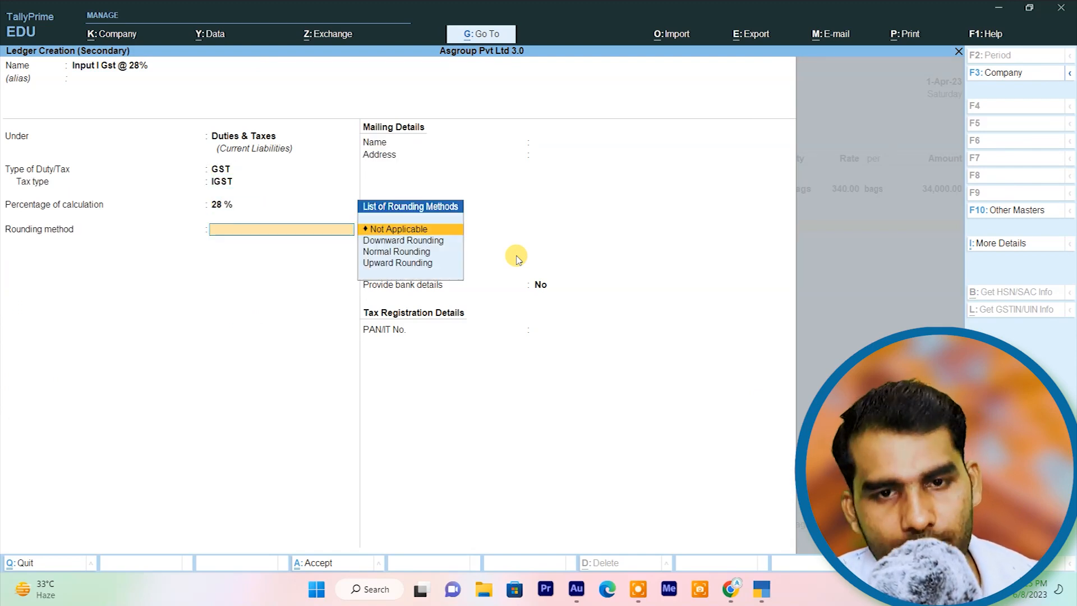
Step: Set the tax ledger's rounding method to Normal Rounding and save the ledger
key("Down")
key("Down")
key("Return")
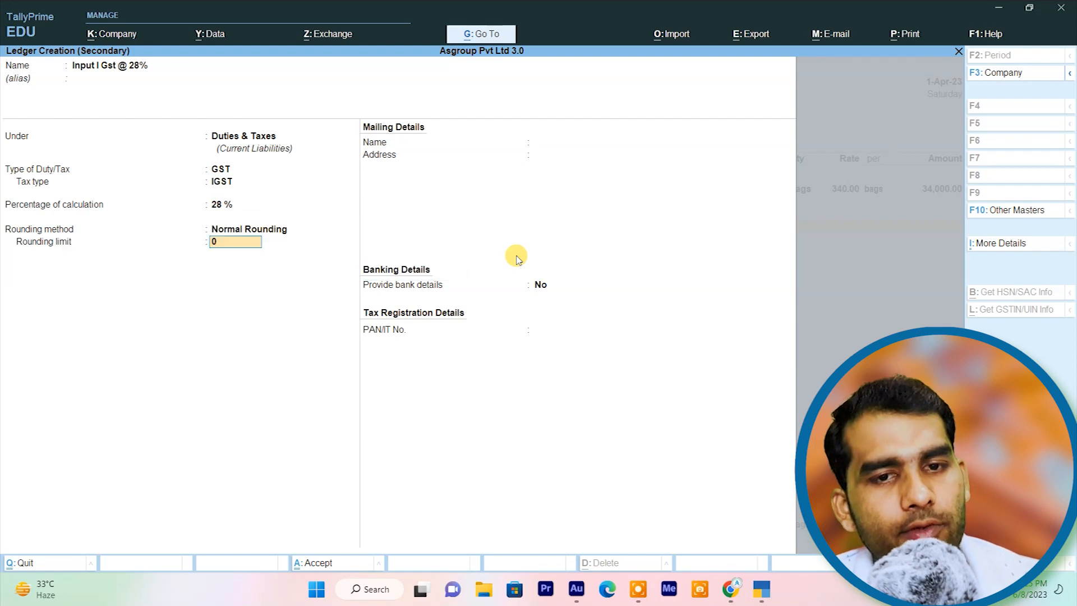
key("ctrl+a")
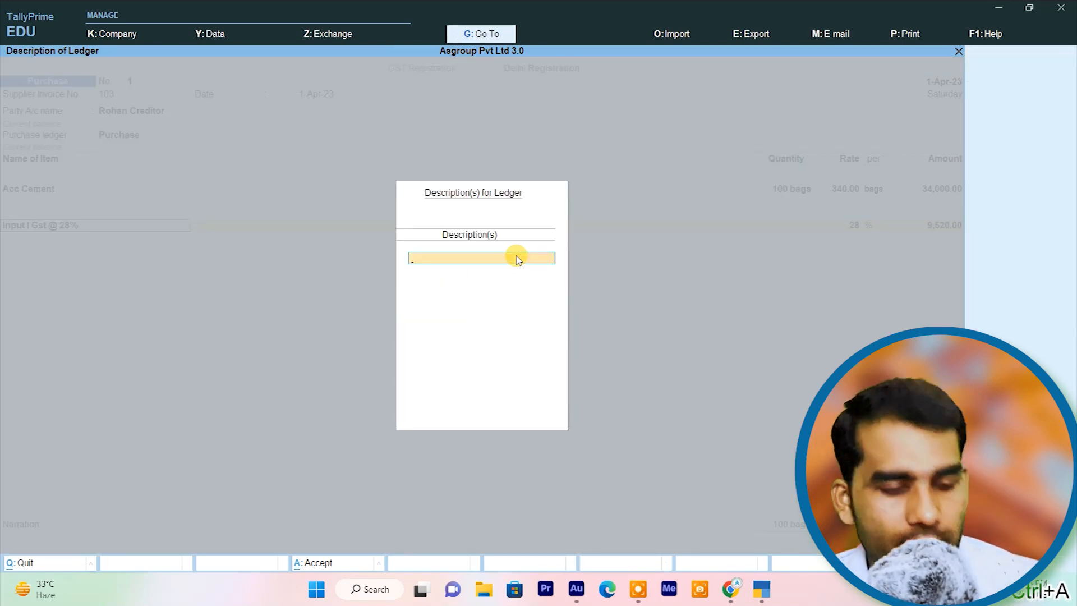
Step: Leave the tax ledger's description blank and save the purchase voucher
key("Return")
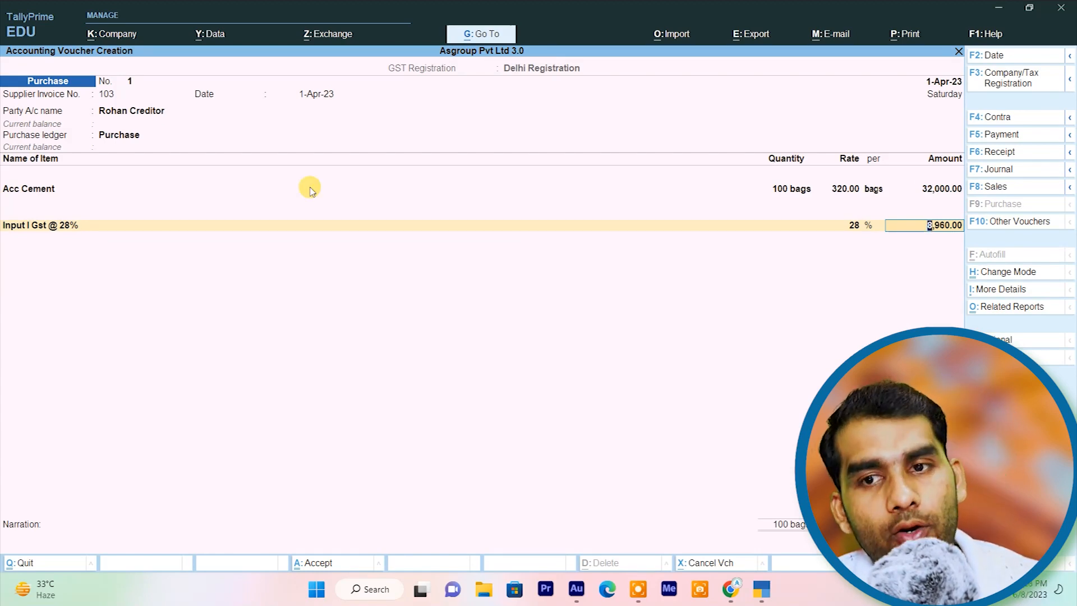
key("ctrl")
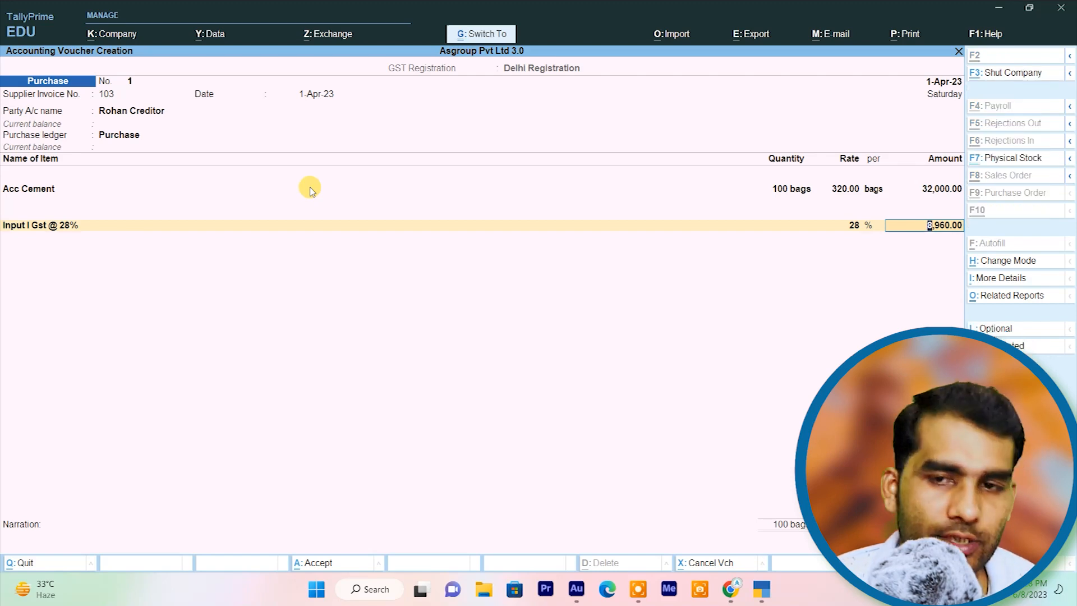
key("ctrl+a")
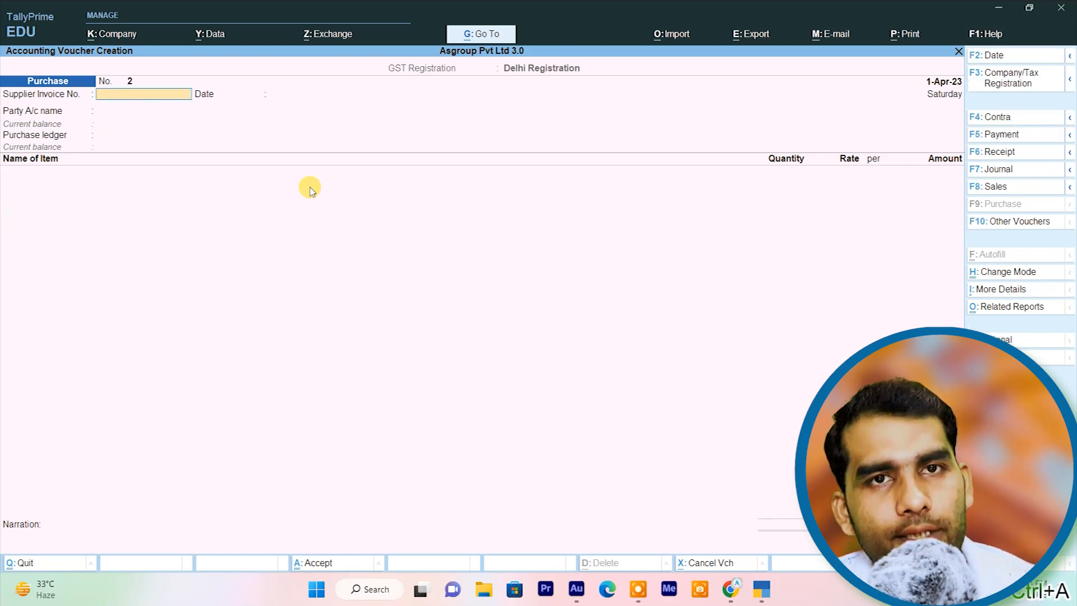